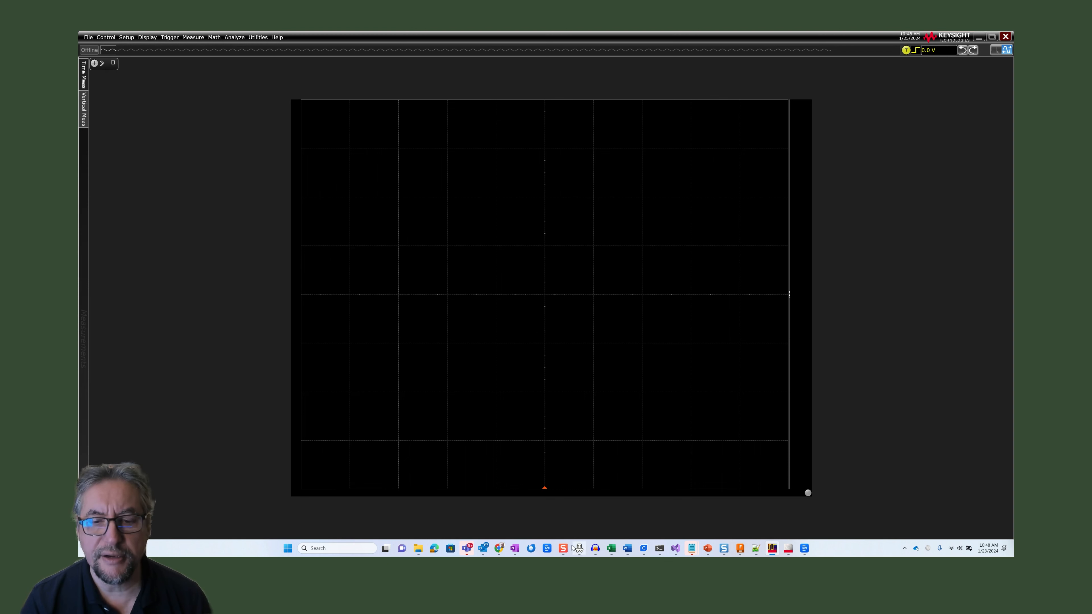
Switch to the M8070B software and open the memory pattern selection for all generator and analyzer locations
{"action": "left_click", "coordinate": [789, 549]}
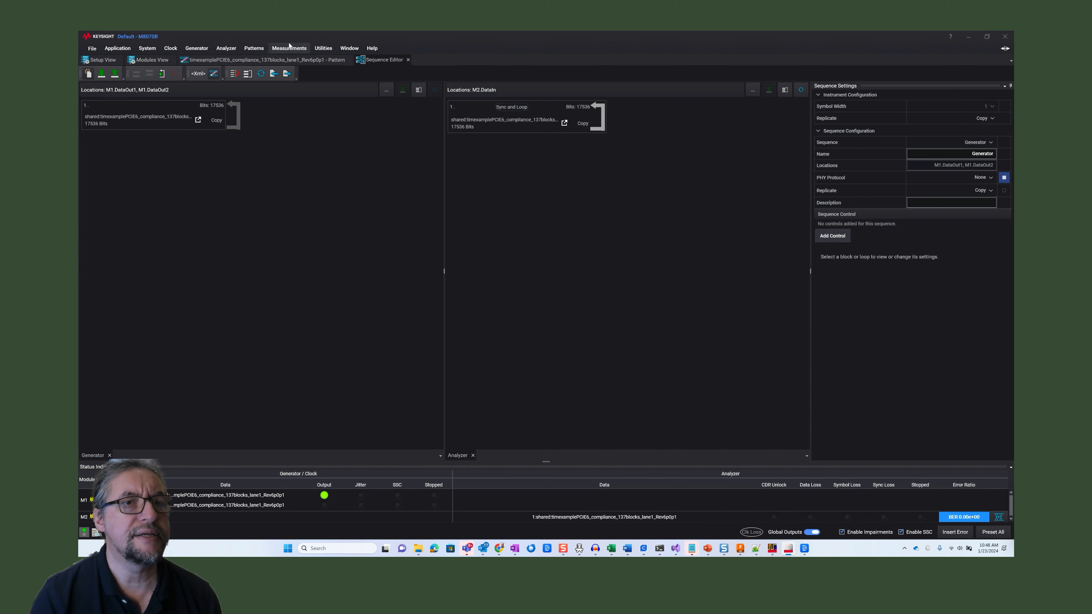
{"action": "left_click", "coordinate": [256, 50]}
{"action": "left_click", "coordinate": [260, 60]}
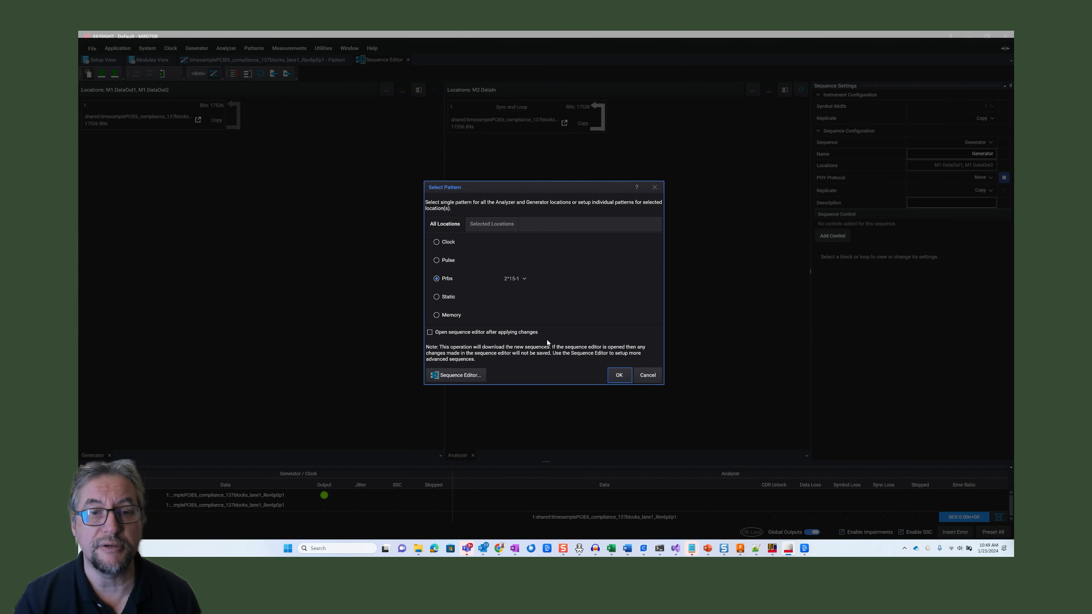
{"action": "left_click", "coordinate": [449, 317]}
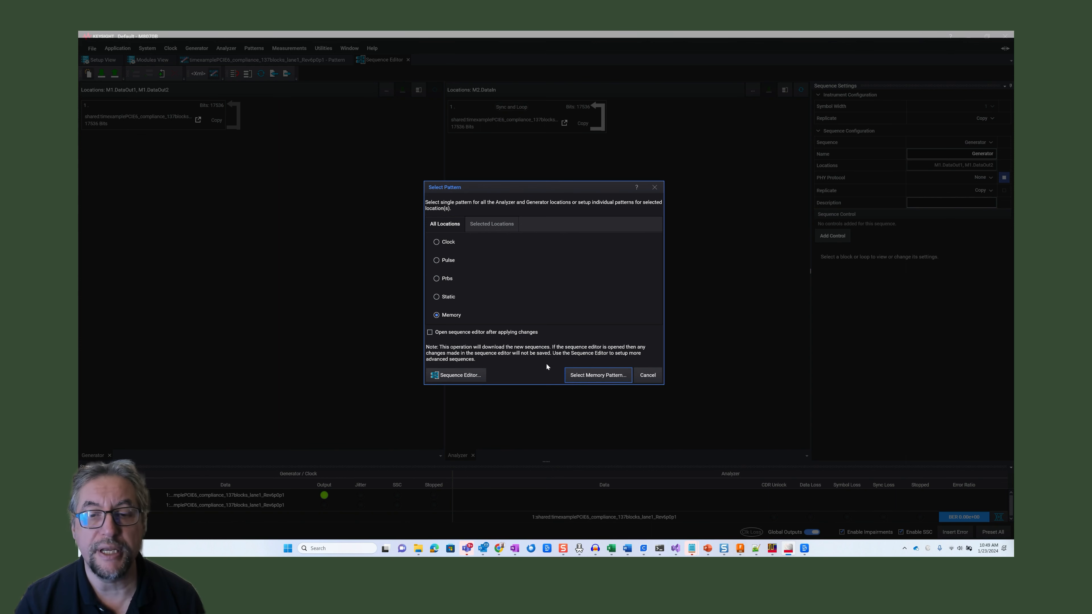
{"action": "left_click", "coordinate": [583, 377]}
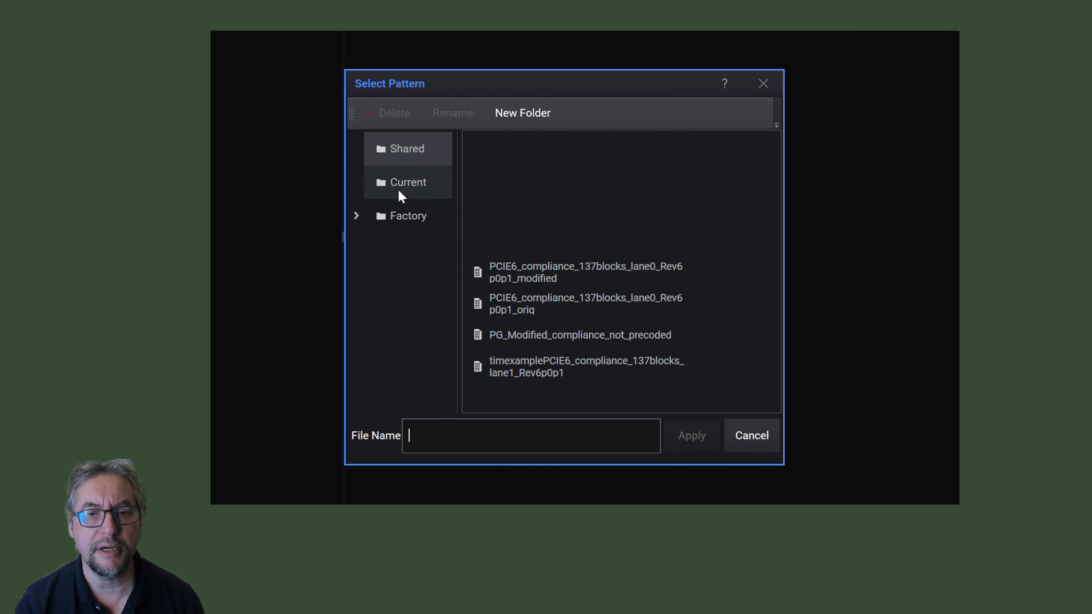
Browse the factory patterns to the Test folder of the PCI Express library, and close the pattern selection without applying one
{"action": "left_click", "coordinate": [402, 212]}
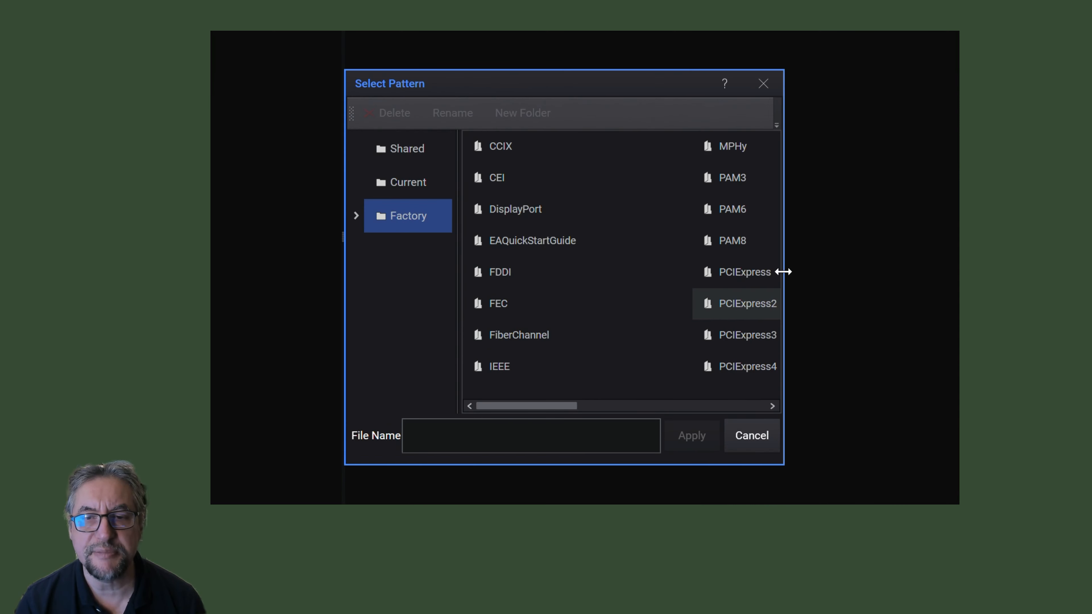
{"action": "left_click_drag", "start_coordinate": [783, 271], "coordinate": [958, 272]}
{"action": "left_click", "coordinate": [946, 177]}
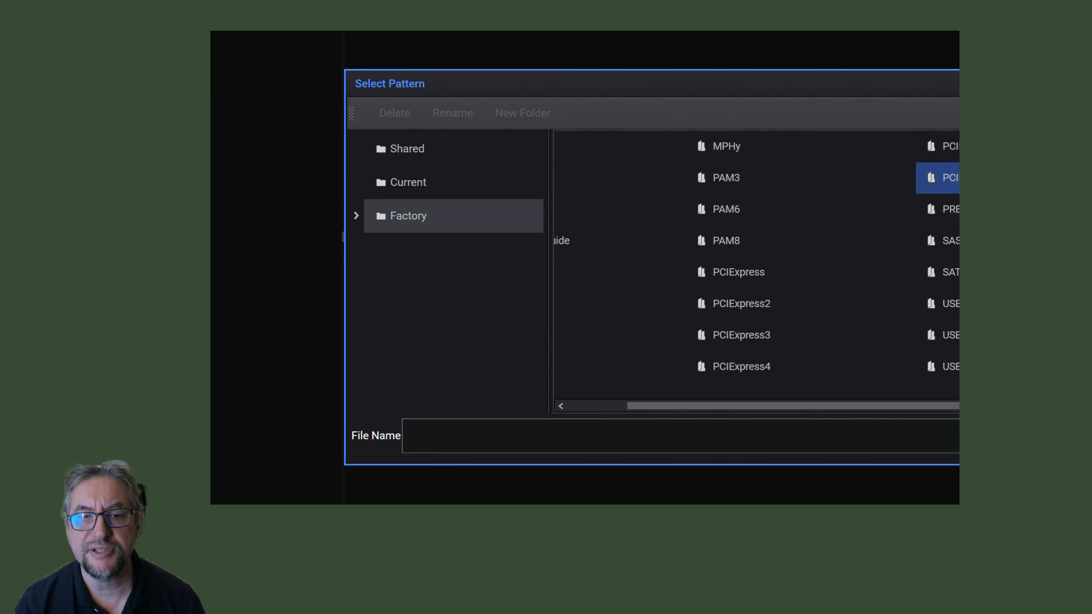
{"action": "double_click", "coordinate": [948, 178]}
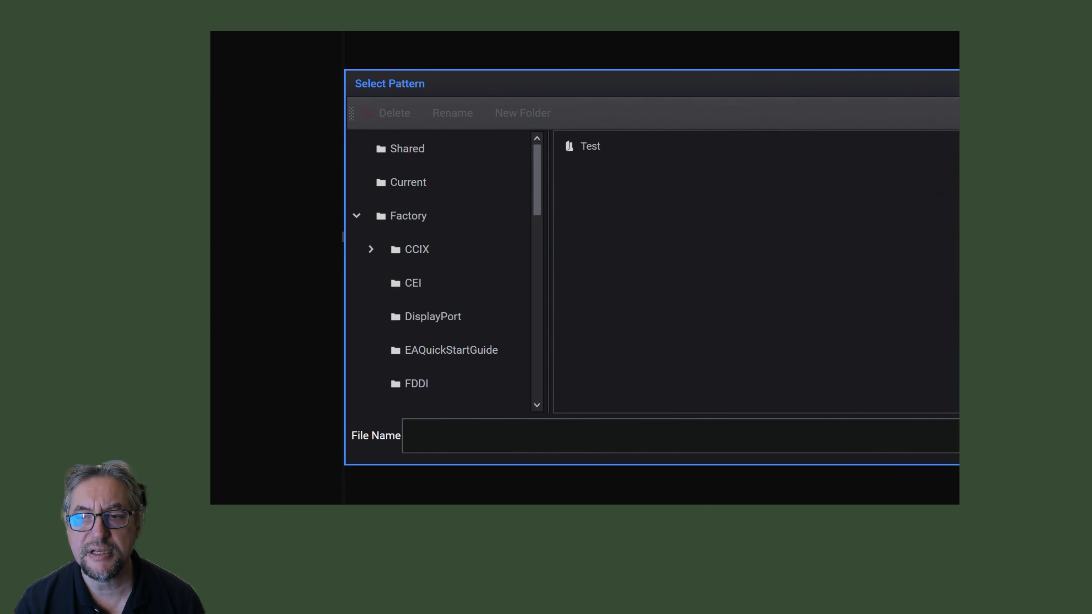
{"action": "double_click", "coordinate": [583, 142]}
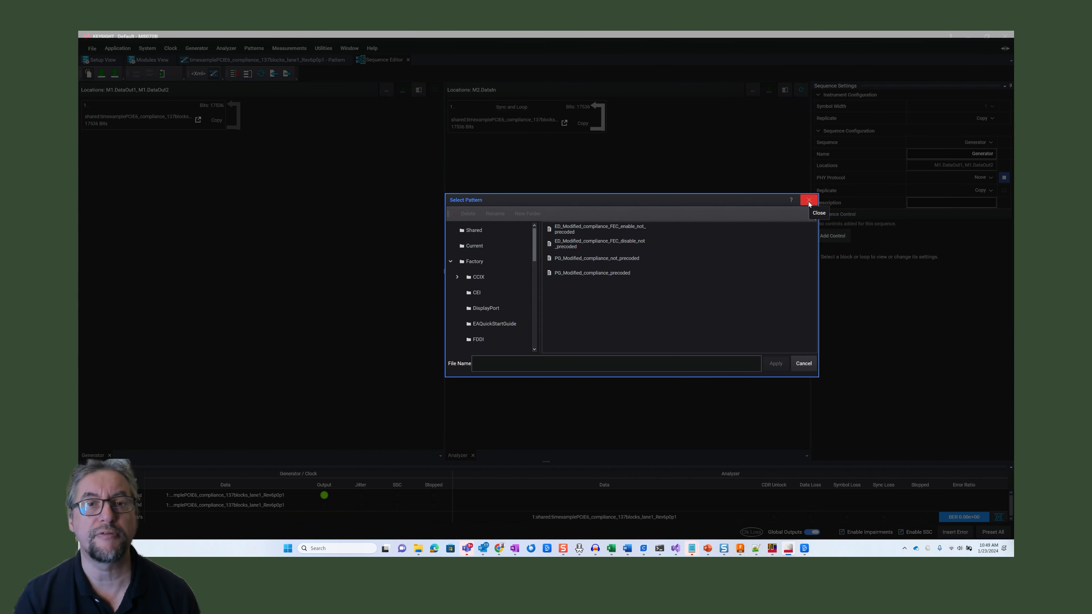
{"action": "left_click", "coordinate": [808, 201]}
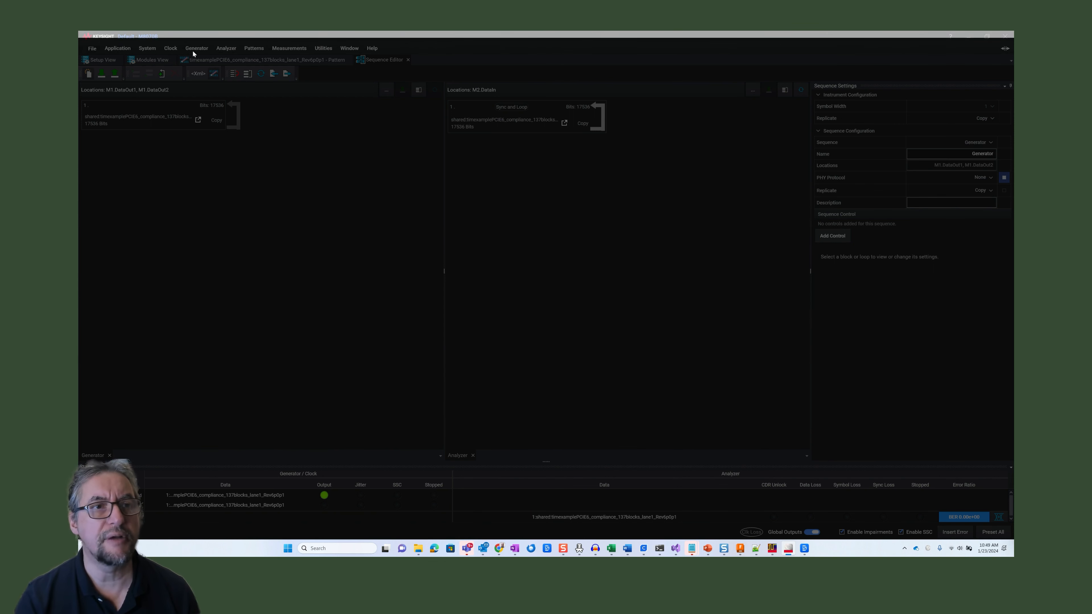
Close the open compliance pattern and the Sequence Editor, keeping the Modules View
{"action": "left_click", "coordinate": [158, 63]}
{"action": "left_click", "coordinate": [350, 60]}
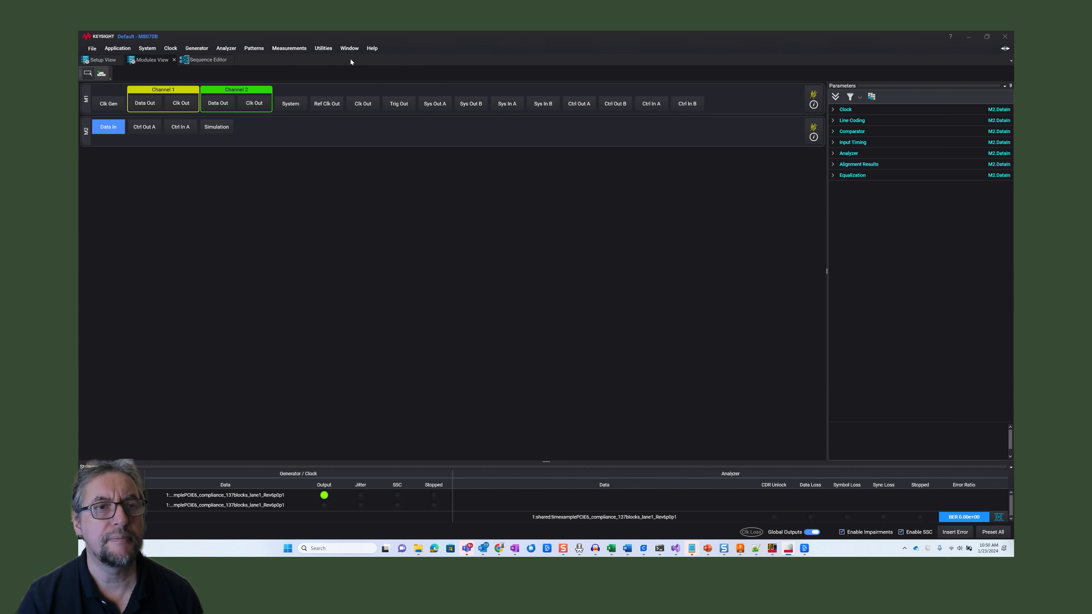
{"action": "left_click", "coordinate": [232, 60]}
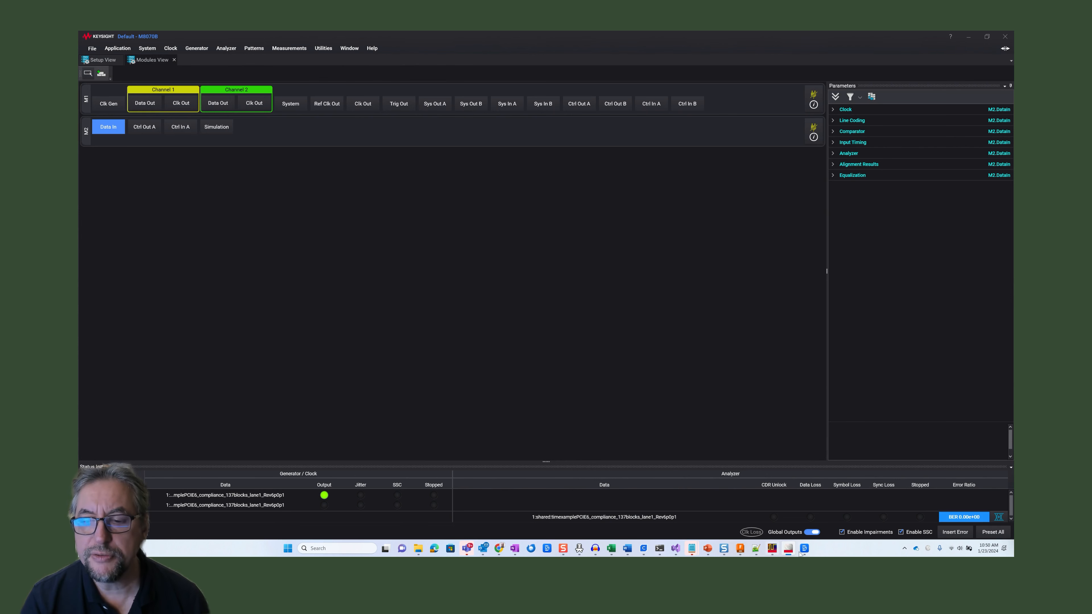
Switch to the Infiniium oscilloscope software and examine its options for opening and saving files
{"action": "left_click", "coordinate": [772, 549]}
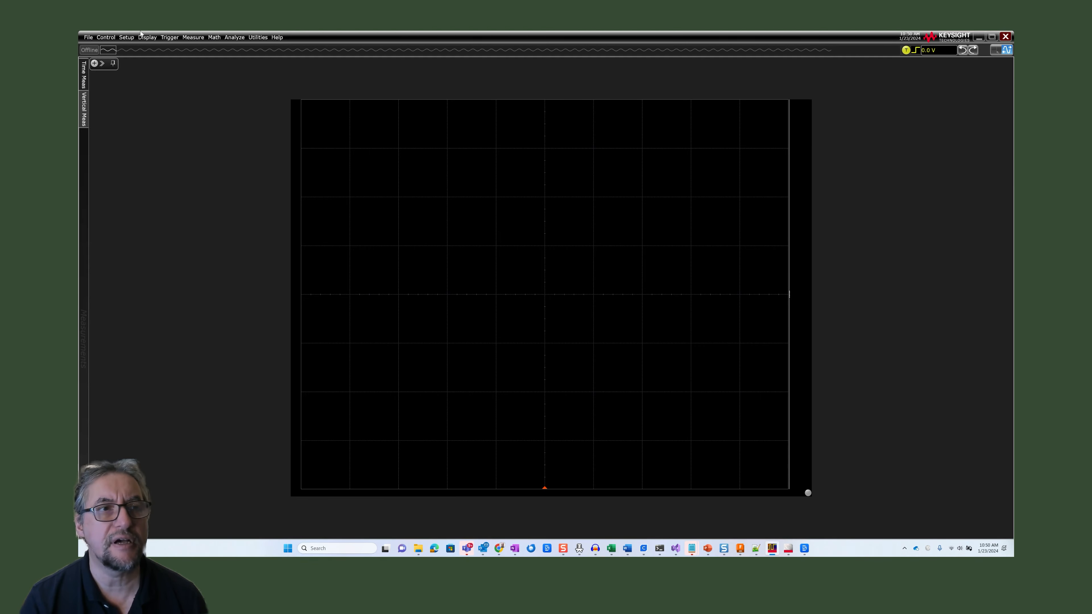
{"action": "left_click", "coordinate": [89, 38]}
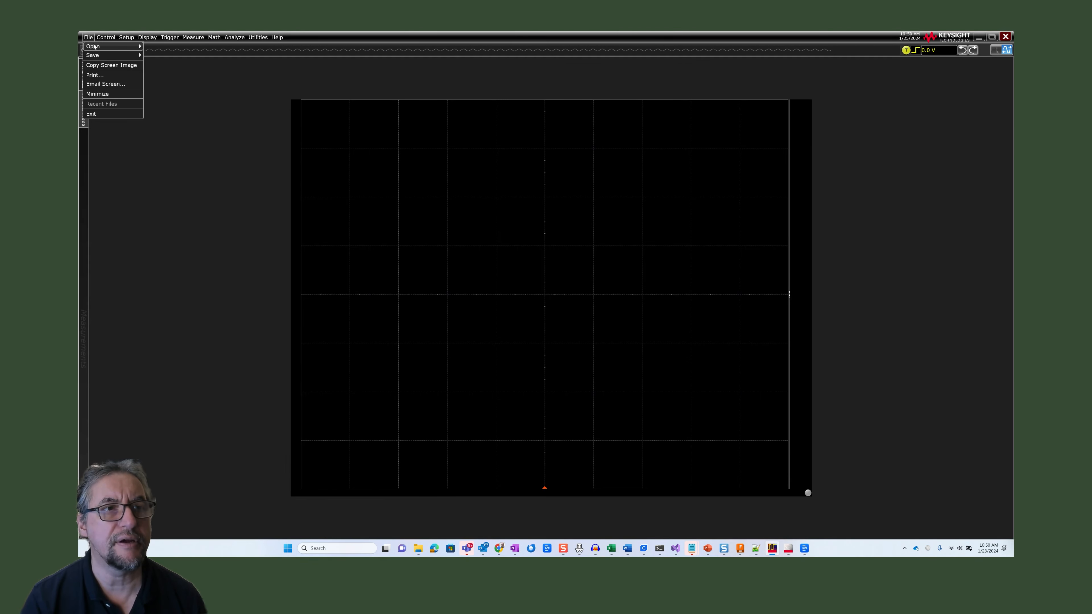
{"action": "mouse_move", "coordinate": [94, 47]}
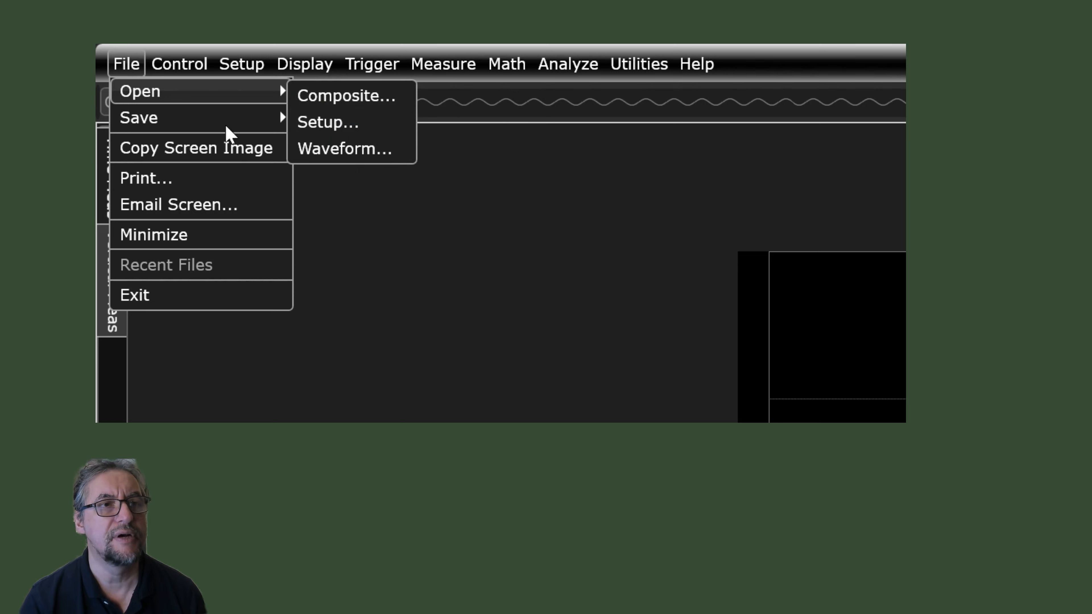
{"action": "mouse_move", "coordinate": [203, 117]}
{"action": "left_click", "coordinate": [349, 148]}
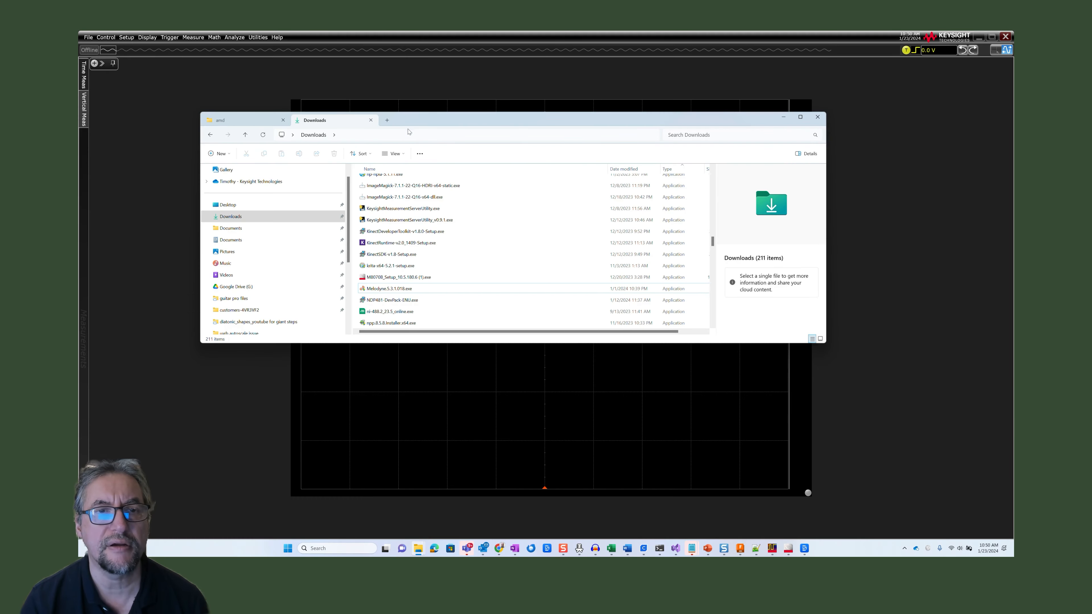
In File Explorer, go to the folder C:\Users\Public\Documents\Infiniium\Setups
{"action": "left_click", "coordinate": [238, 114]}
{"action": "type", "text": "C:\\Users\\Public\\Documents\\Infiniium\\setups"}
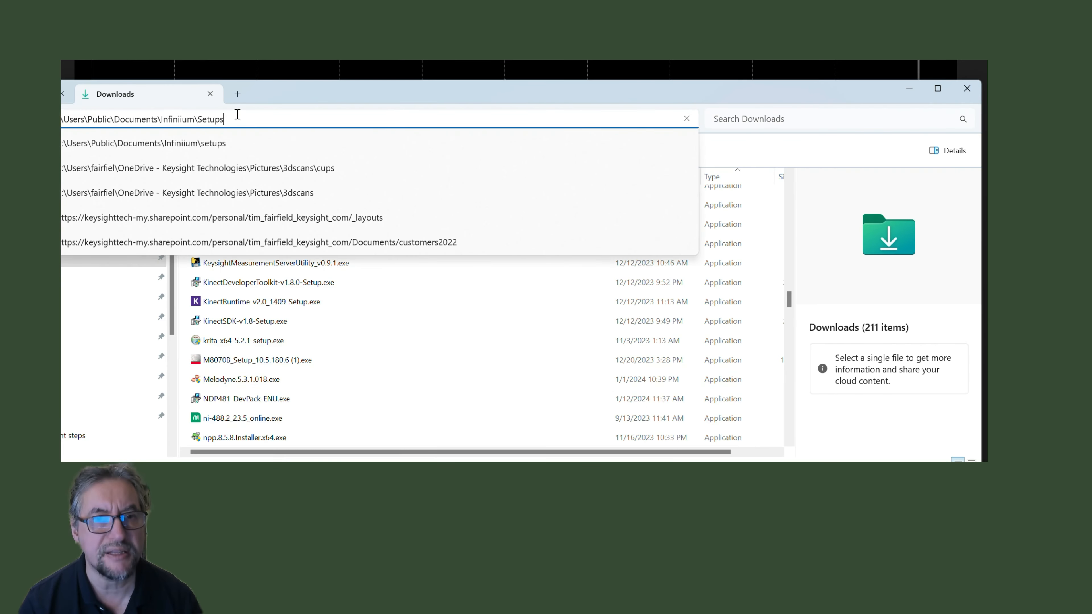
{"action": "key", "text": "Return"}
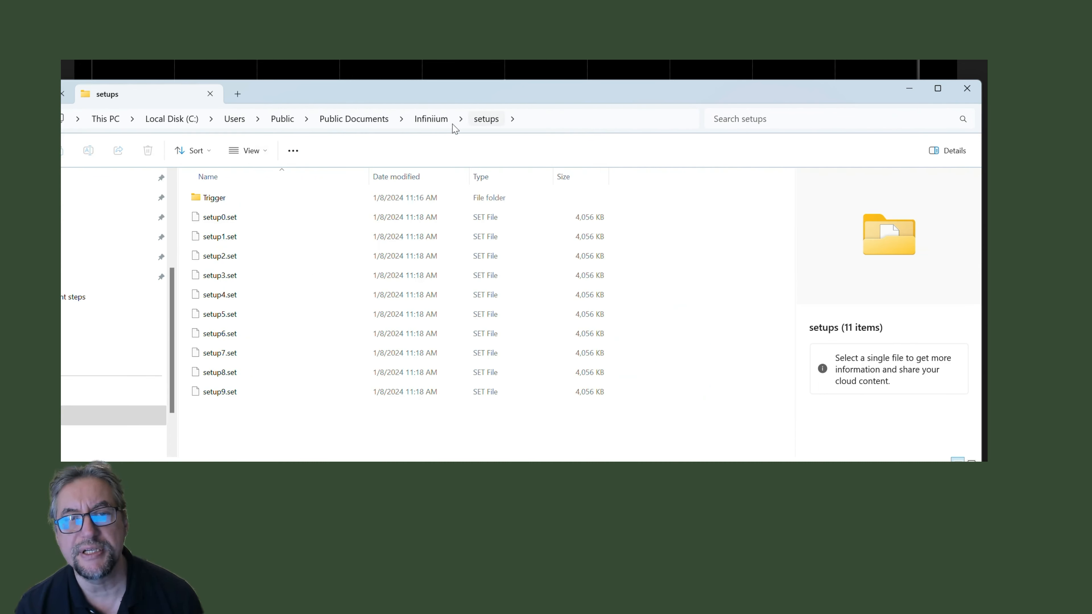
Go to the PCIE6 folder within Infiniium's Patterns folder and widen the name column to show the full file names
{"action": "left_click", "coordinate": [439, 123]}
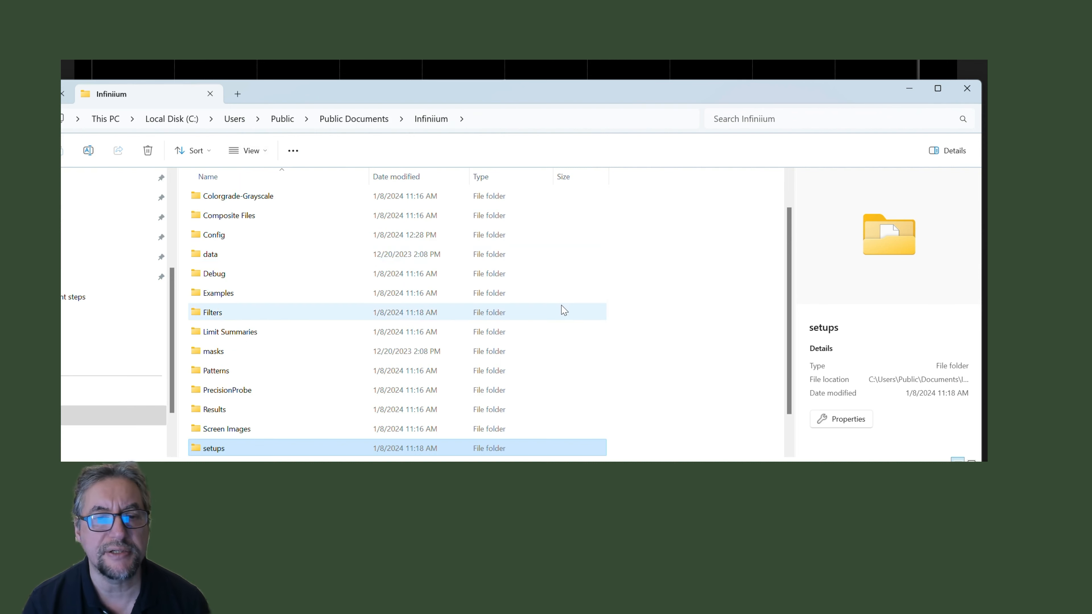
{"action": "scroll", "coordinate": [560, 310], "scroll_direction": "down", "scroll_amount": 1}
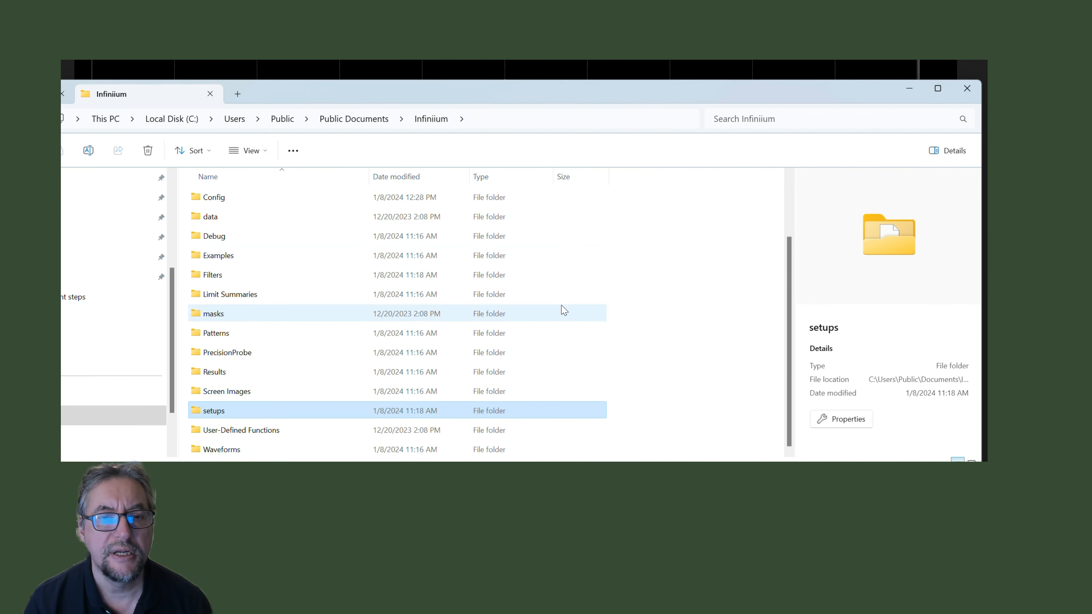
{"action": "double_click", "coordinate": [224, 333]}
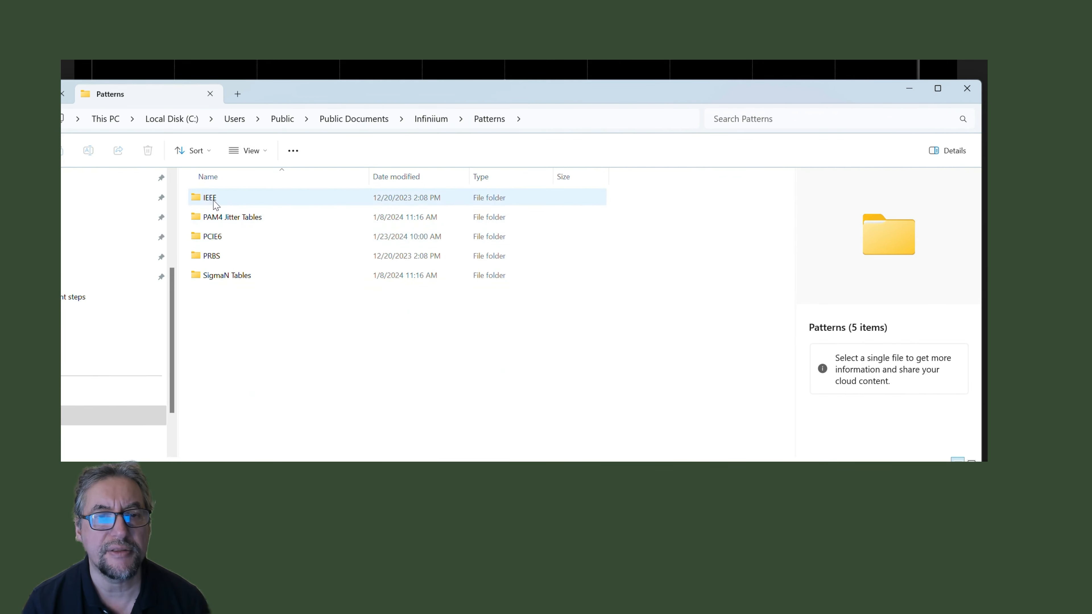
{"action": "left_click", "coordinate": [216, 237]}
{"action": "double_click", "coordinate": [217, 237]}
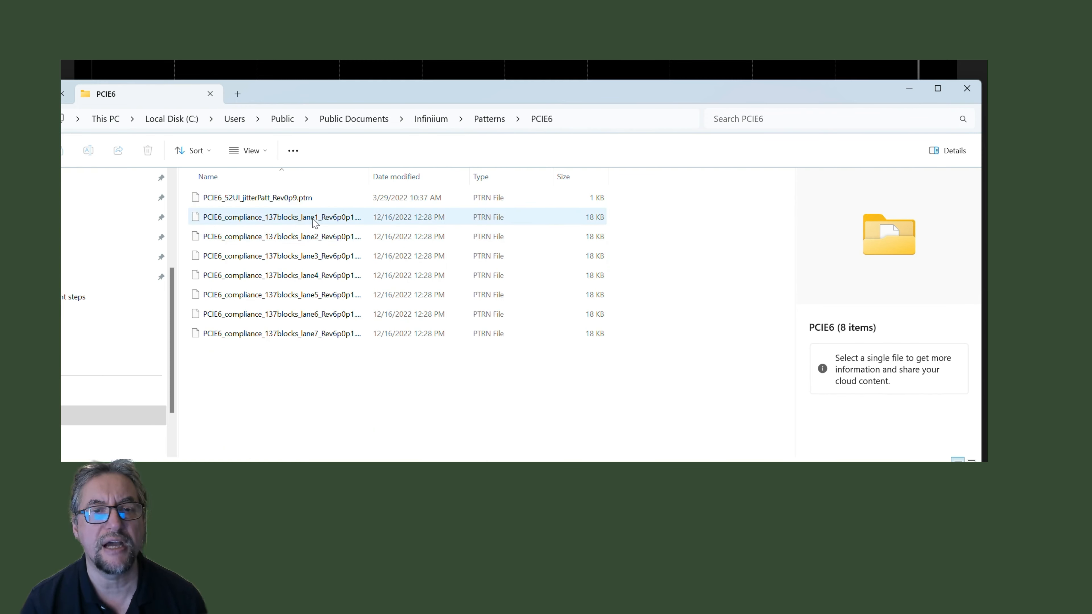
{"action": "left_click_drag", "start_coordinate": [370, 174], "coordinate": [487, 175]}
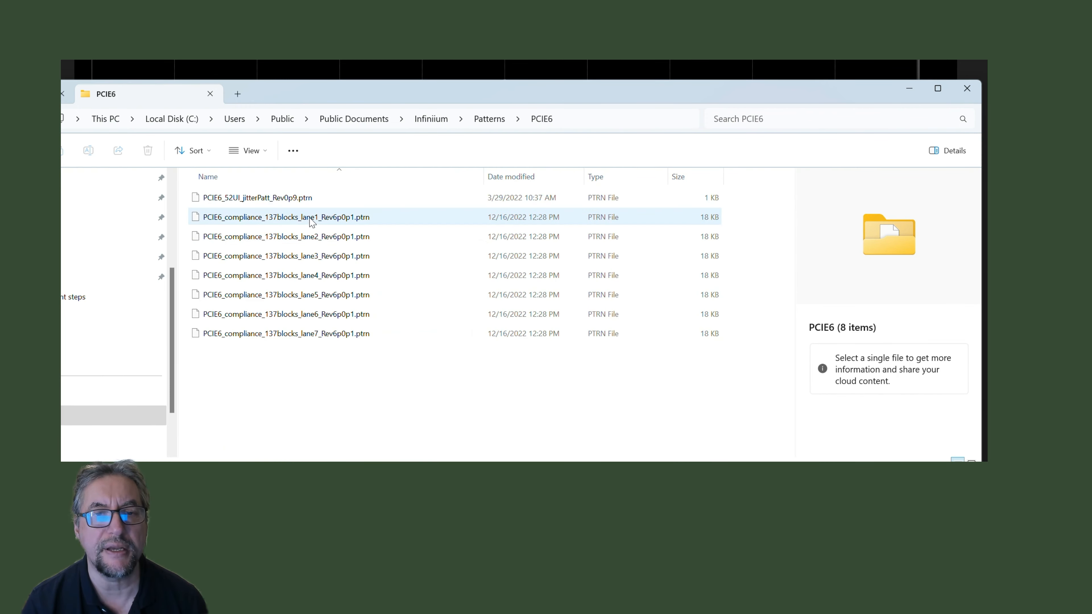
Copy the path C:\Users\Public\Documents\Infiniium\Patterns\PCIE6 and minimize File Explorer
{"action": "left_click", "coordinate": [605, 118]}
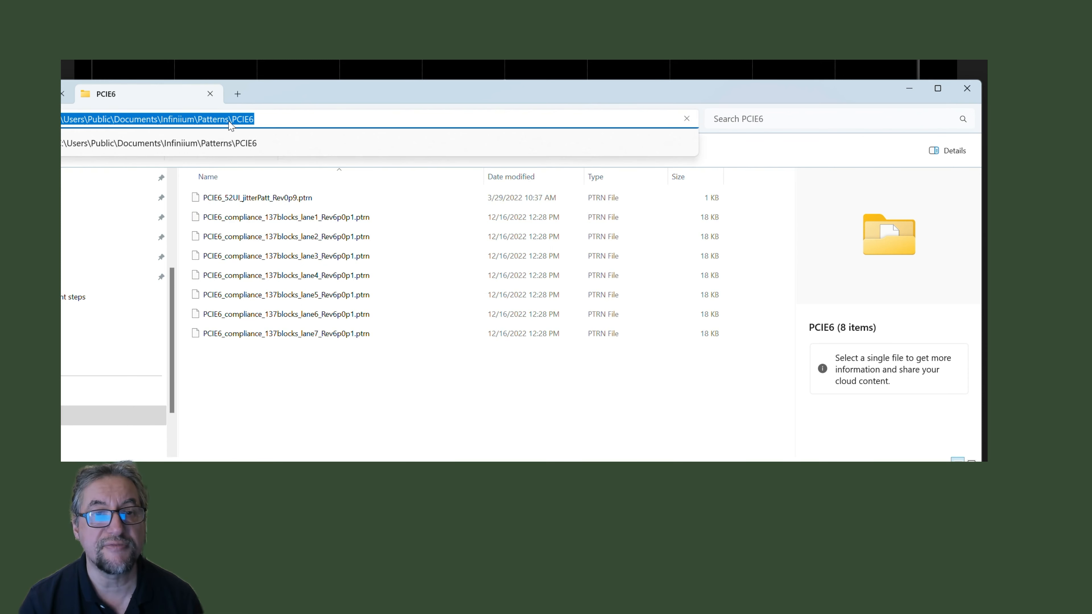
{"action": "right_click", "coordinate": [231, 124]}
{"action": "left_click", "coordinate": [403, 157]}
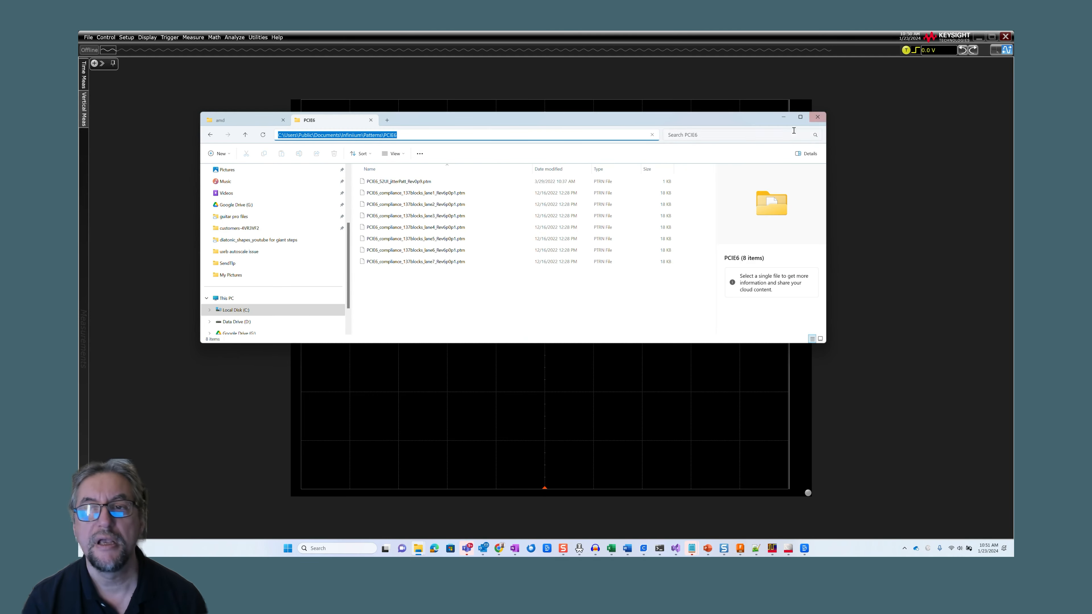
{"action": "left_click", "coordinate": [784, 116]}
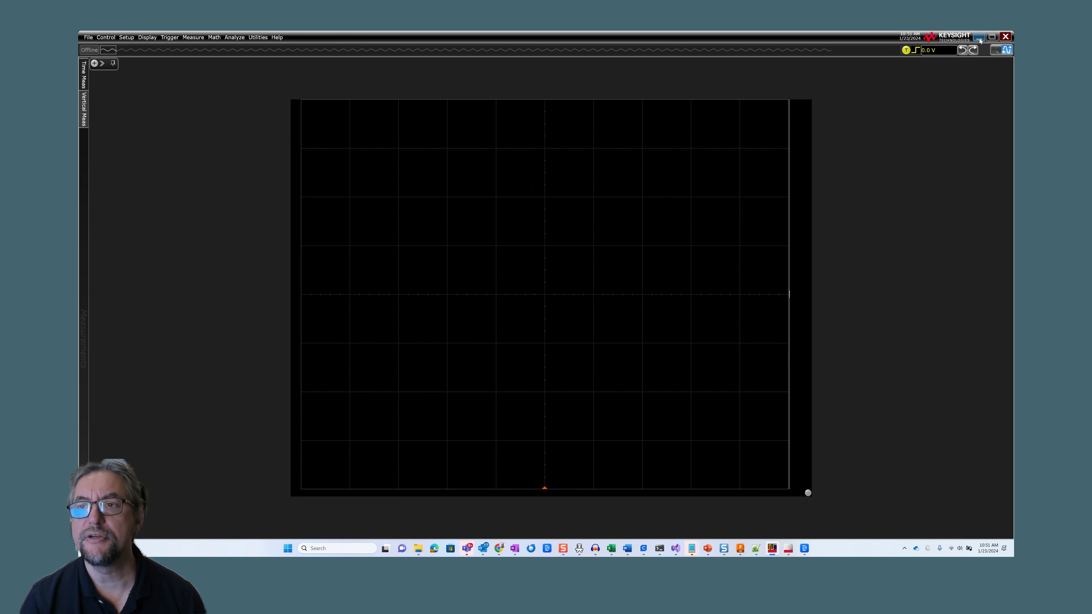
Return to the M8070B software, open the Pattern Editor and start importing a pattern file
{"action": "left_click", "coordinate": [979, 37]}
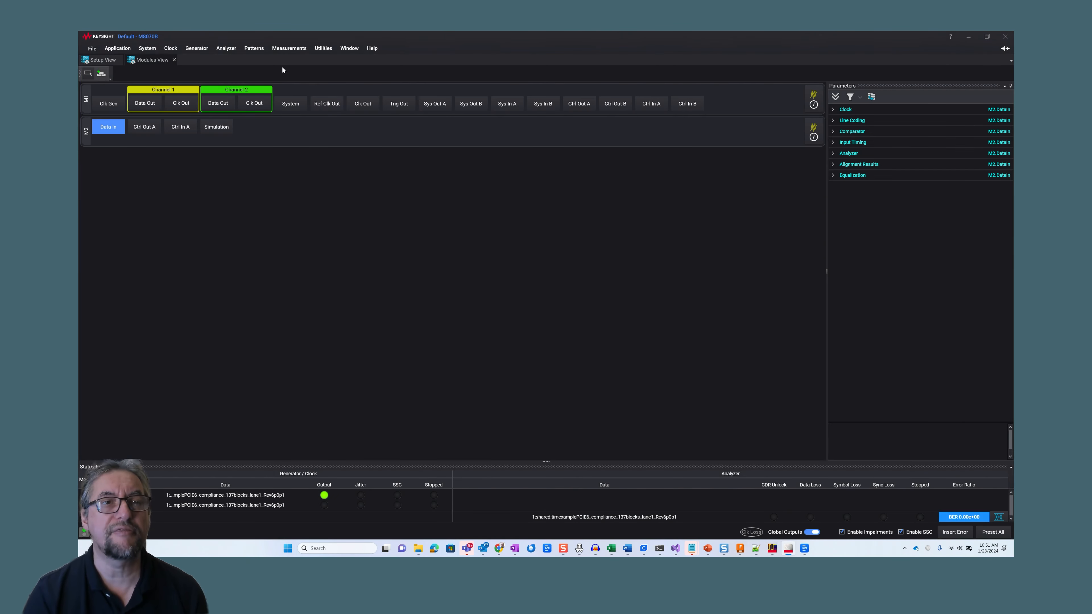
{"action": "left_click", "coordinate": [254, 49]}
{"action": "left_click", "coordinate": [273, 78]}
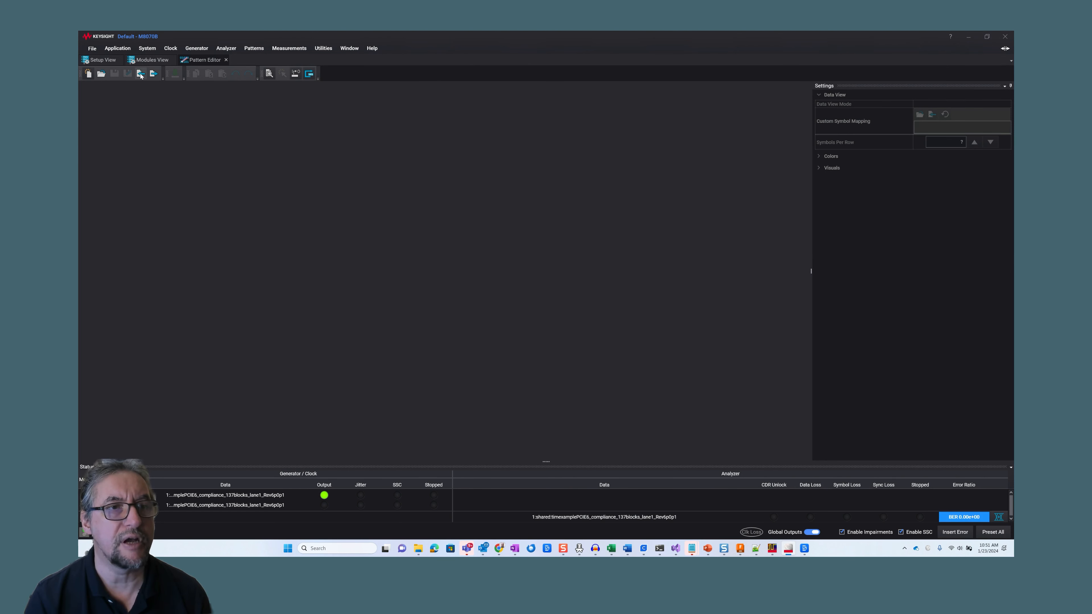
{"action": "left_click", "coordinate": [140, 74]}
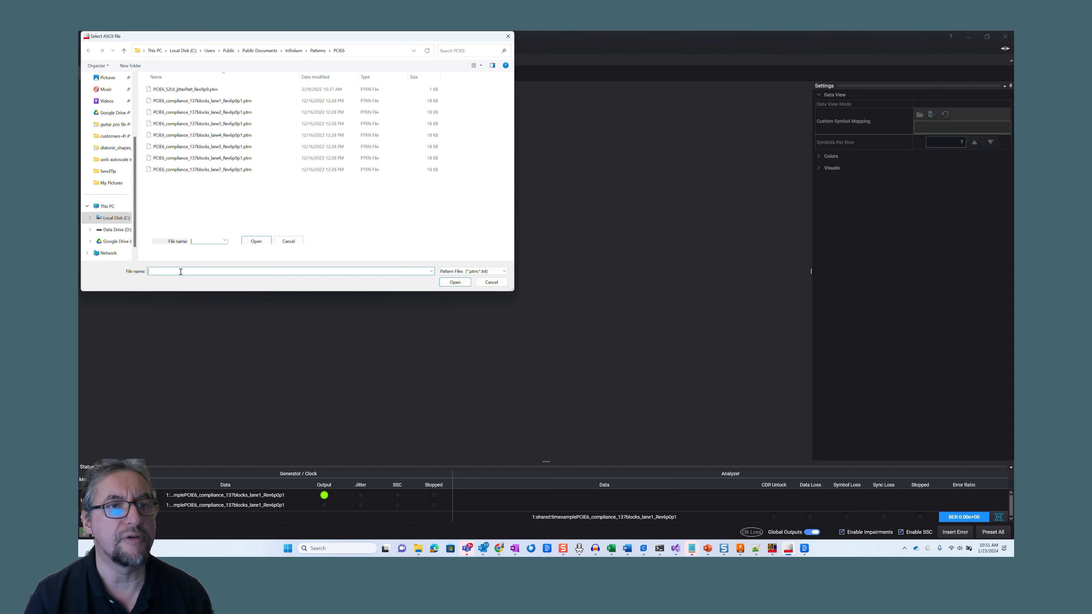
Choose PCIE6_compliance_137blocks_lane1_Rev6p0p1.ptrn from the Infiniium PCIE6 patterns folder as the file to import
{"action": "left_click", "coordinate": [370, 50]}
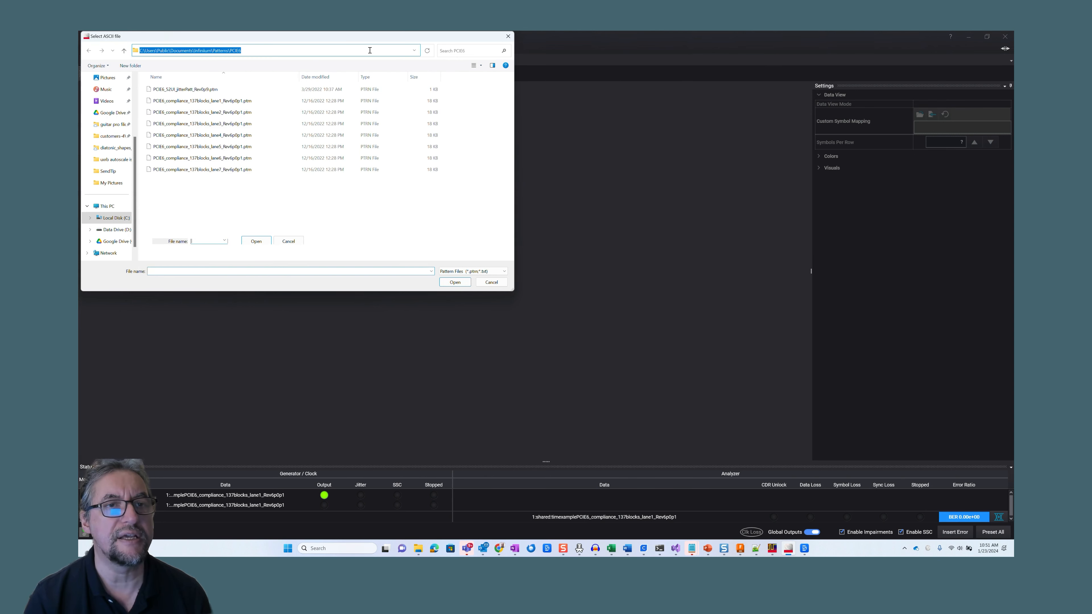
{"action": "right_click", "coordinate": [320, 49]}
{"action": "left_click", "coordinate": [343, 83]}
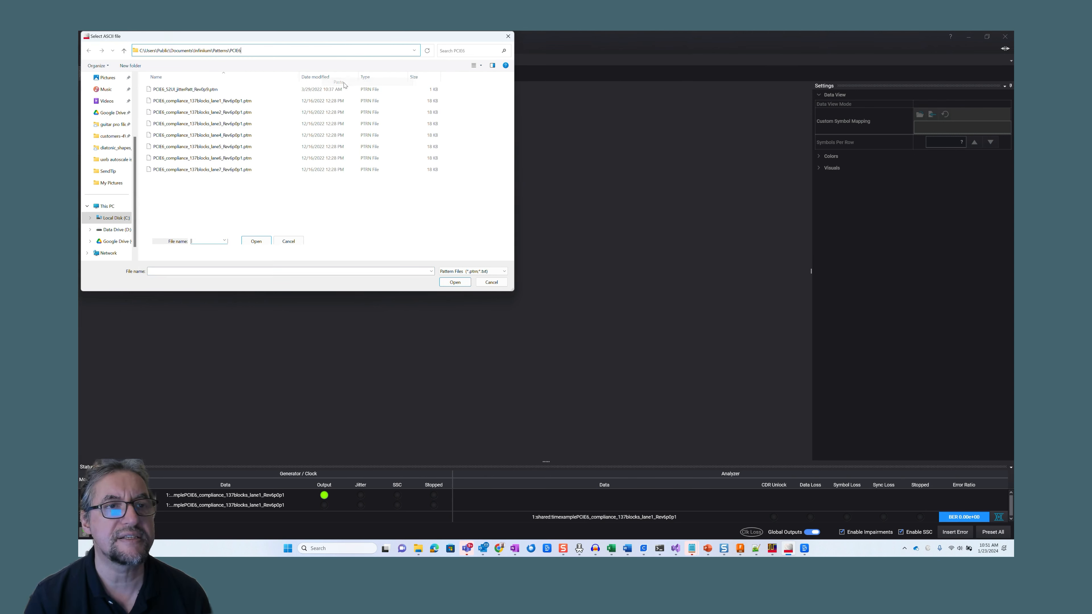
{"action": "left_click", "coordinate": [240, 102]}
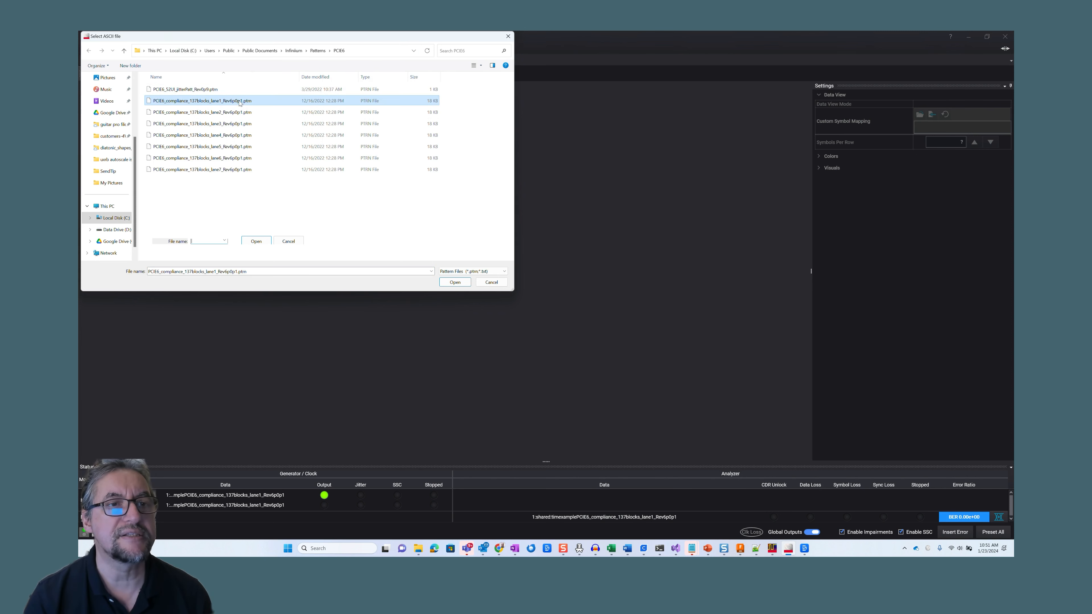
{"action": "left_click", "coordinate": [454, 282]}
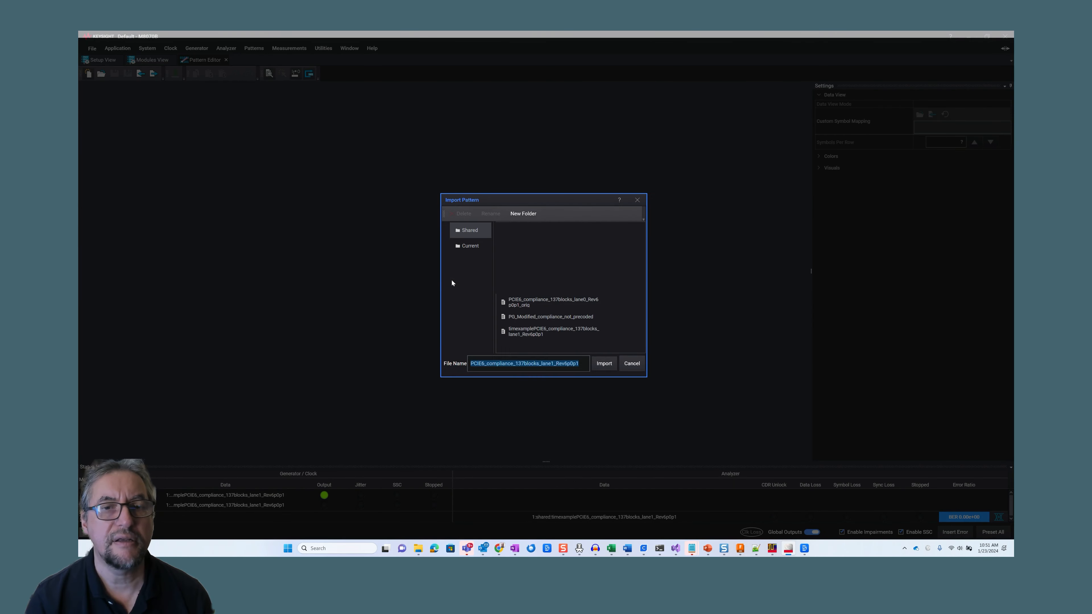
Import the pattern into the Shared folder under the name demo1PCIE6_compliance_137blocks_lane1_Rev6p0p1
{"action": "left_click", "coordinate": [475, 365]}
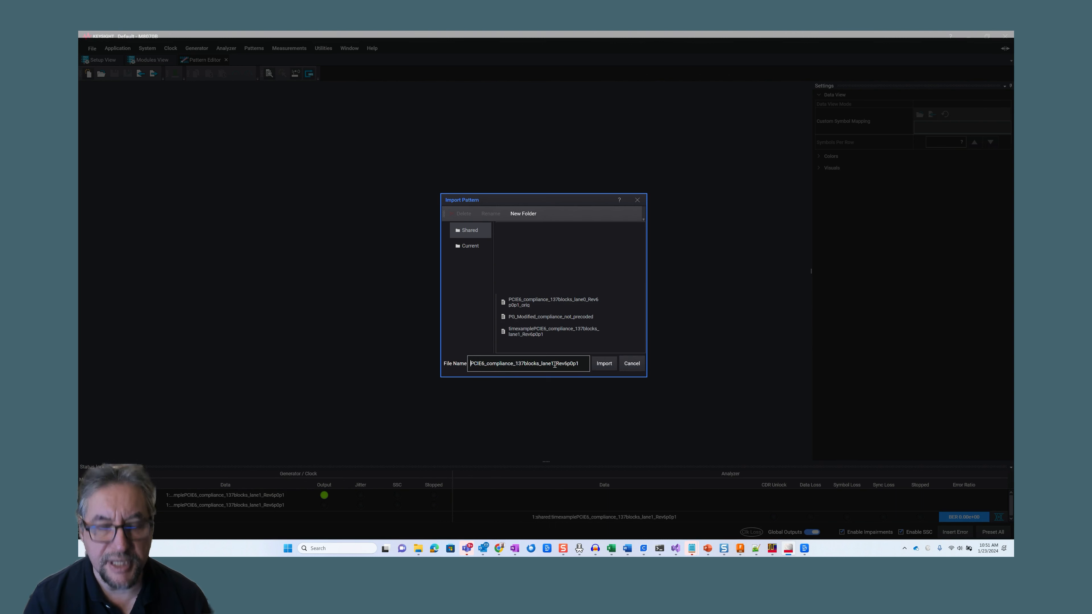
{"action": "type", "text": "demo"}
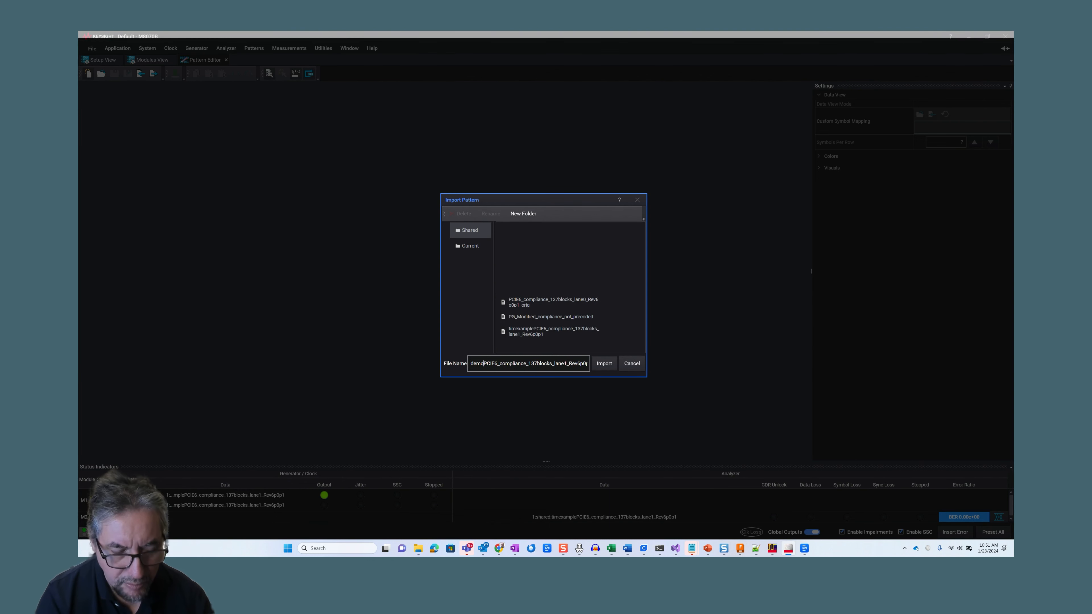
{"action": "type", "text": "1"}
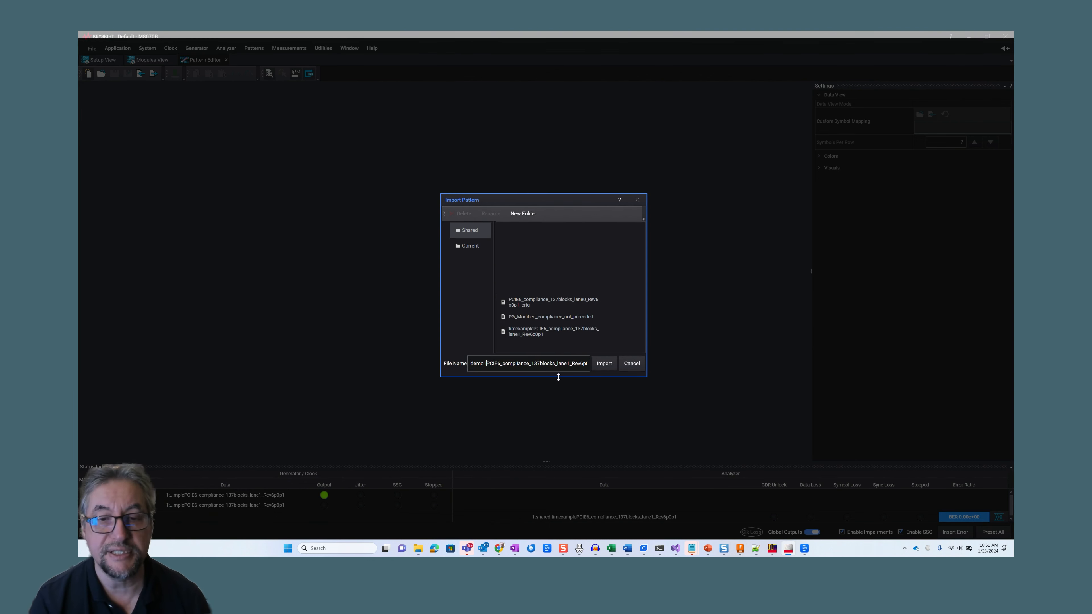
{"action": "left_click", "coordinate": [603, 363]}
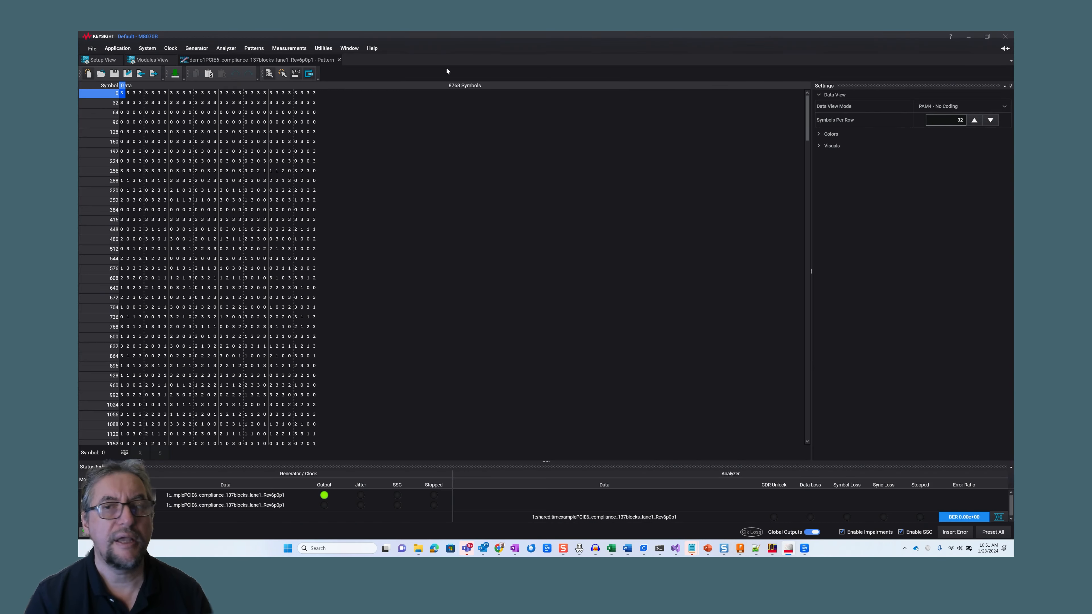
View the imported pattern data in Bin mode and return the data view mode to PAM4 - No Coding
{"action": "left_click", "coordinate": [1004, 106]}
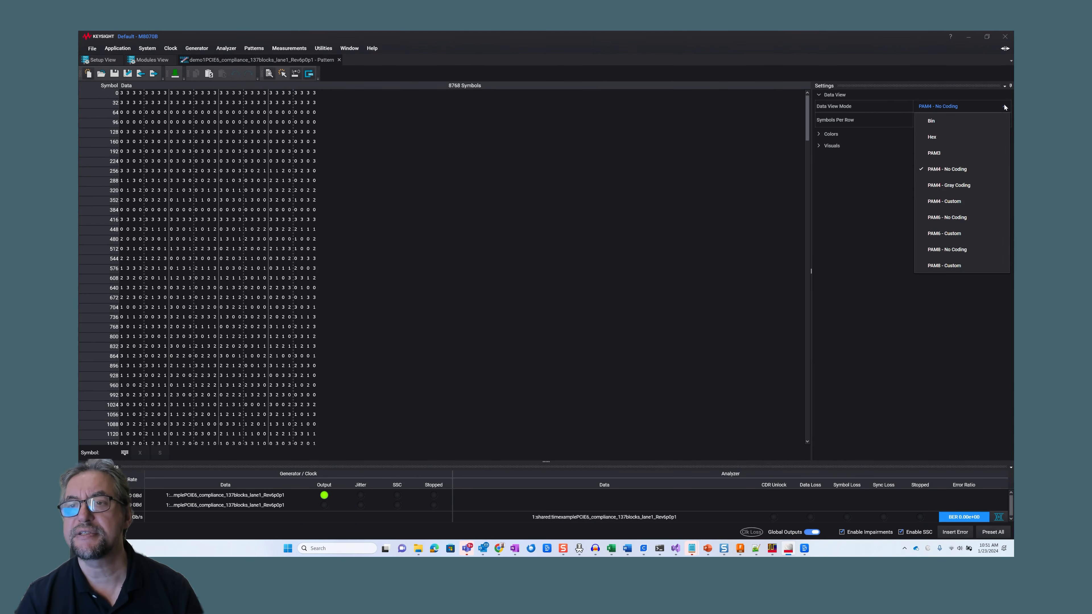
{"action": "left_click", "coordinate": [944, 121]}
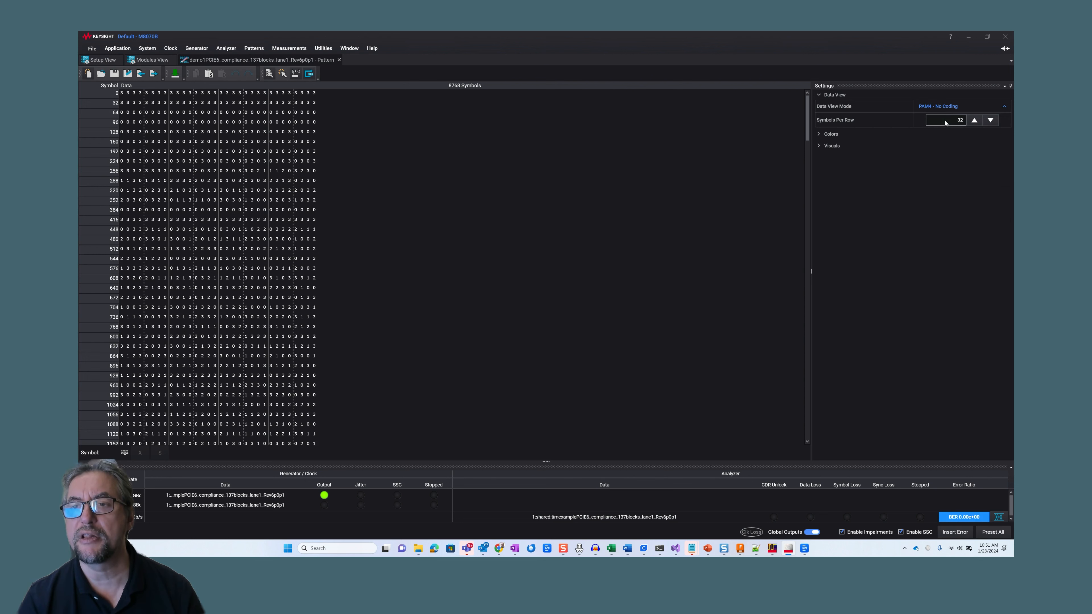
{"action": "left_click", "coordinate": [1003, 106]}
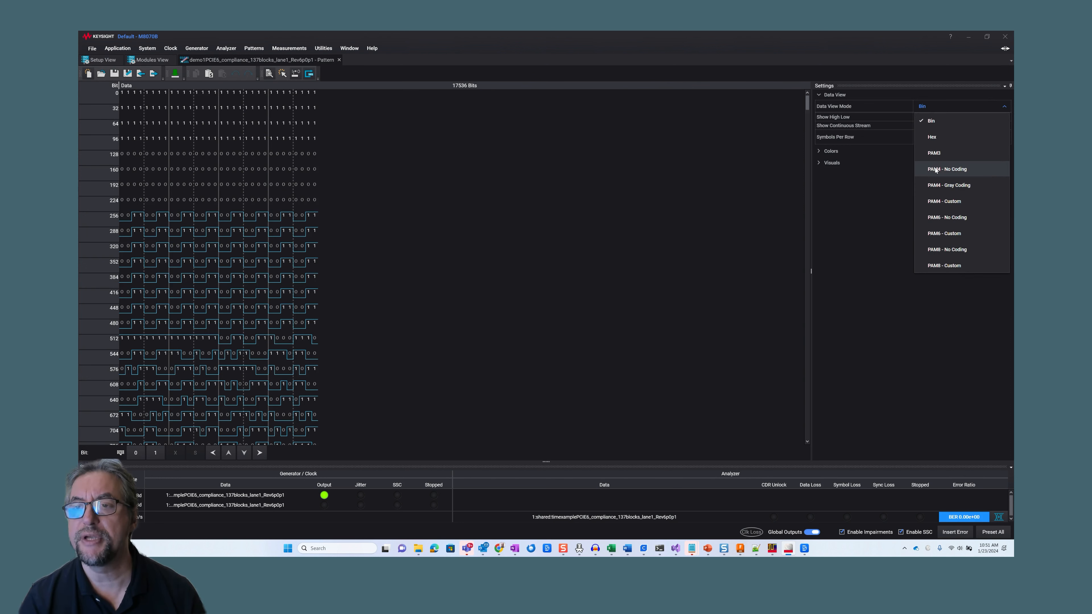
{"action": "left_click", "coordinate": [935, 169]}
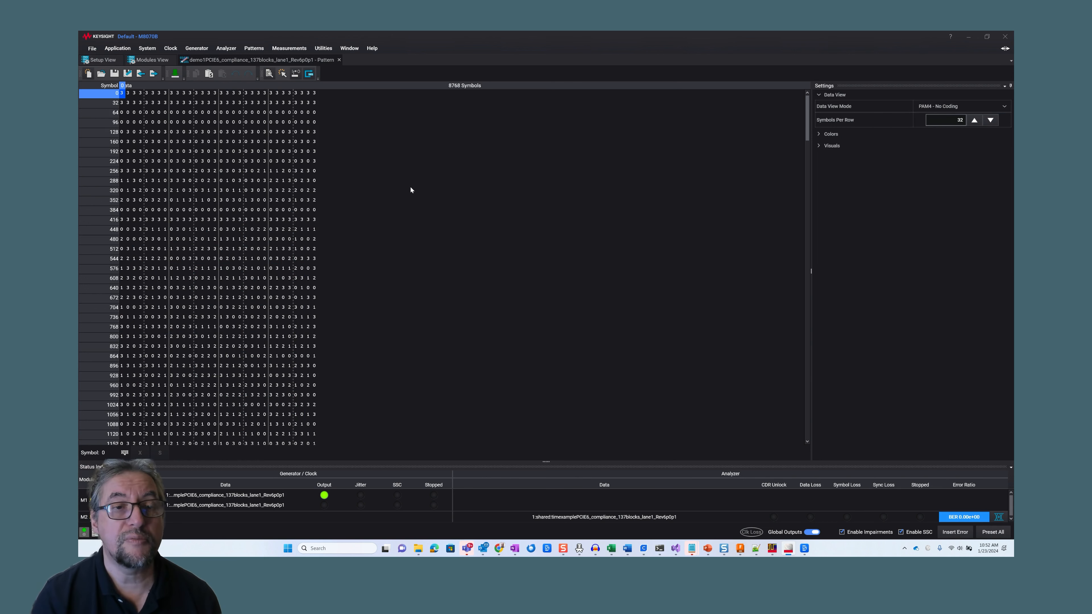
Assign the shared memory pattern demo1PCIE6_compliance_137blocks_lane1_Rev6p0p1 to all generator and analyzer locations
{"action": "left_click", "coordinate": [258, 51]}
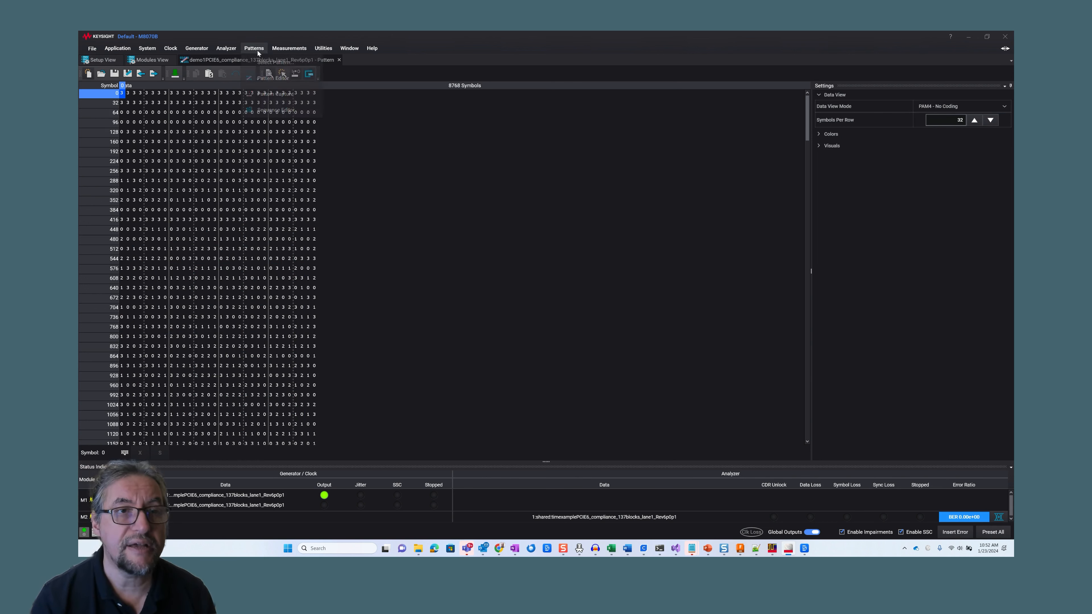
{"action": "left_click", "coordinate": [265, 63]}
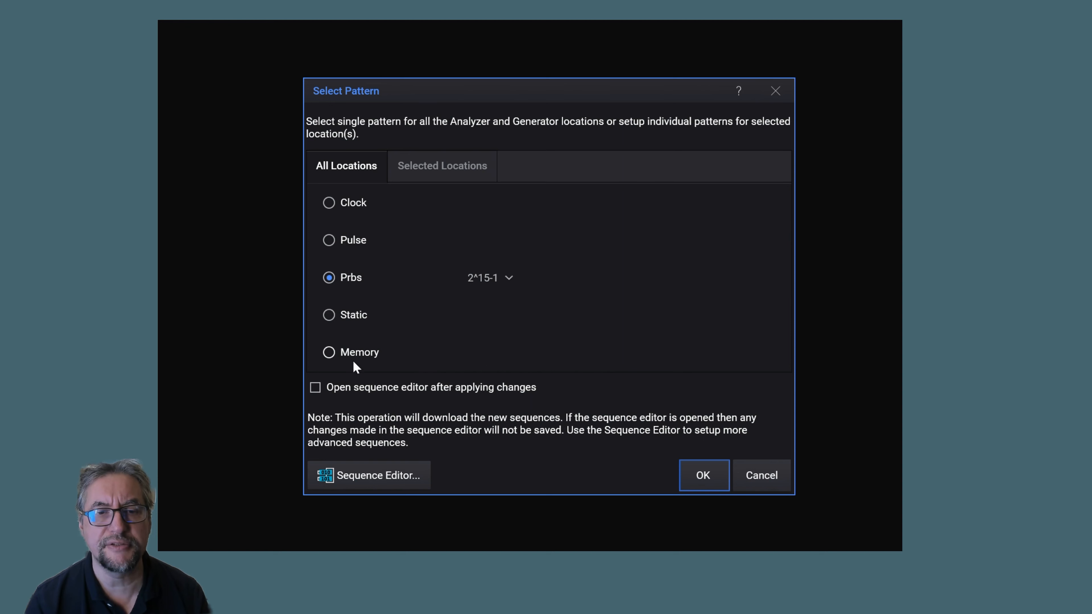
{"action": "left_click", "coordinate": [351, 351]}
{"action": "left_click", "coordinate": [648, 469]}
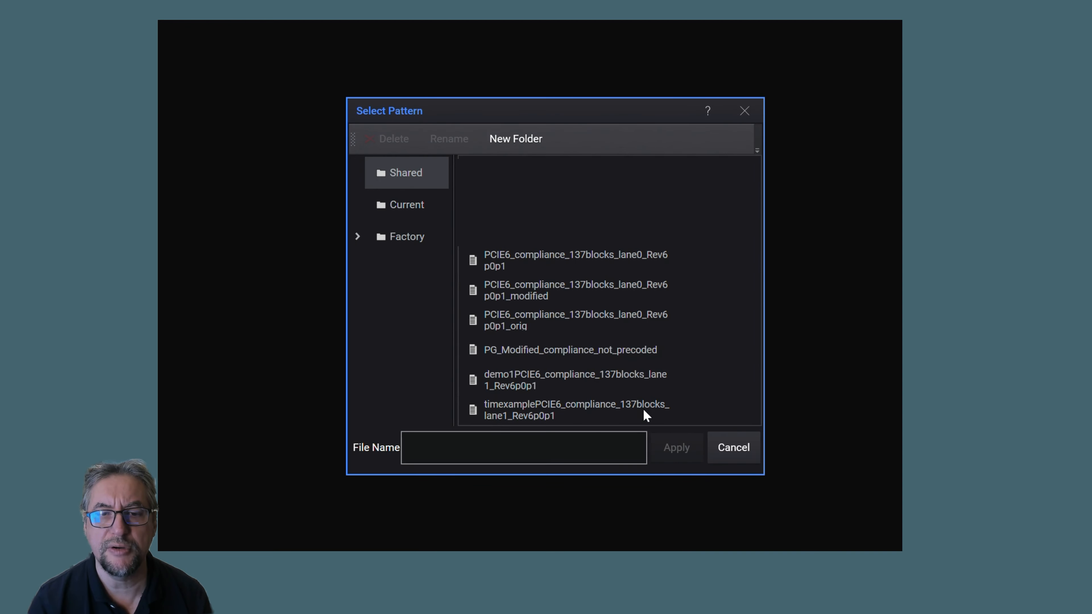
{"action": "left_click", "coordinate": [538, 384]}
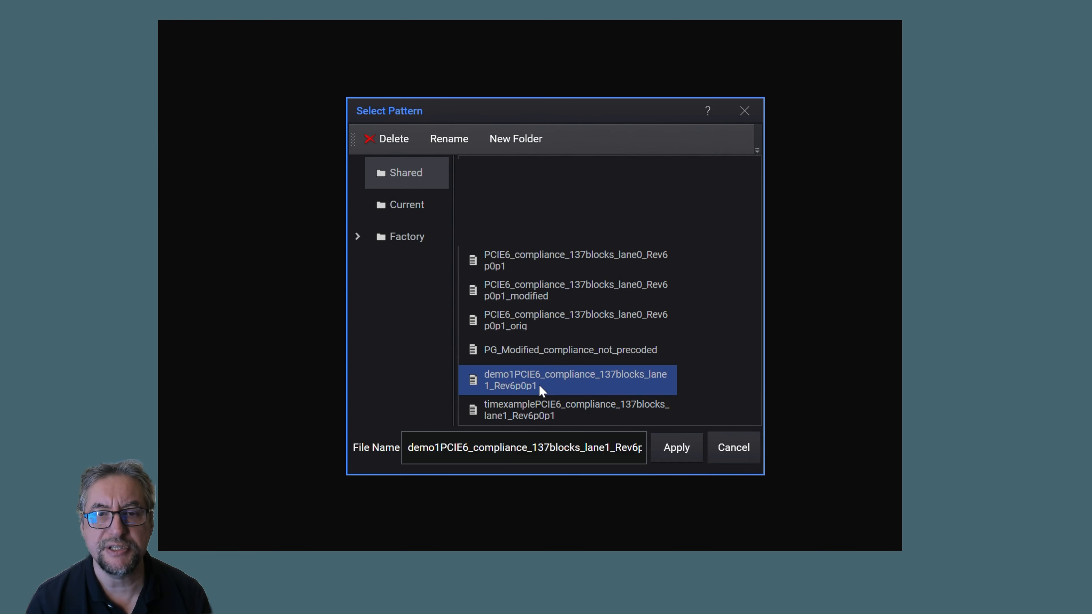
{"action": "left_click", "coordinate": [674, 450]}
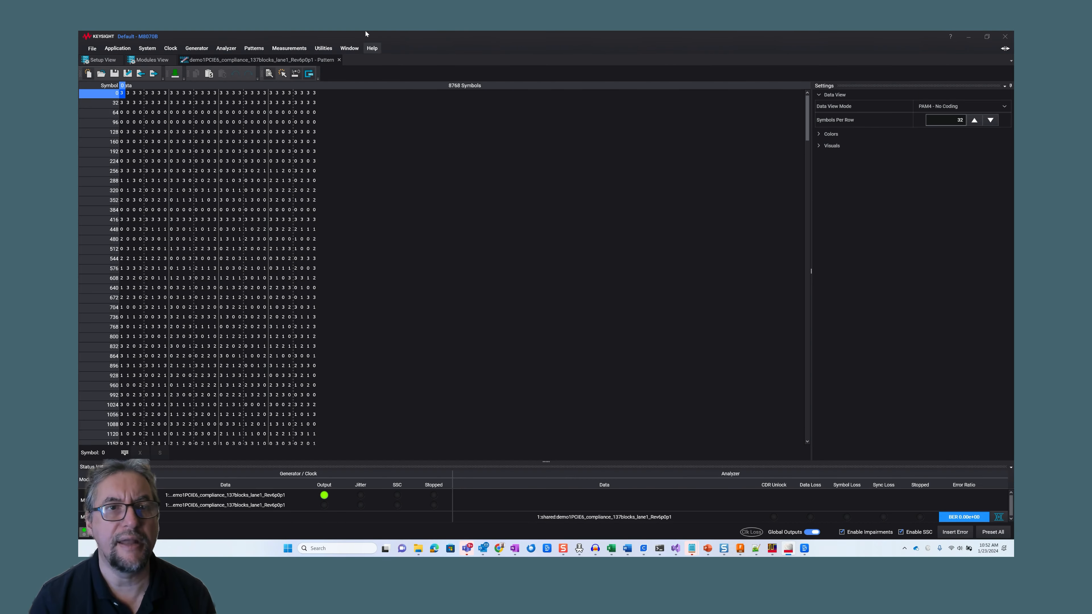
{"action": "double_click", "coordinate": [365, 33]}
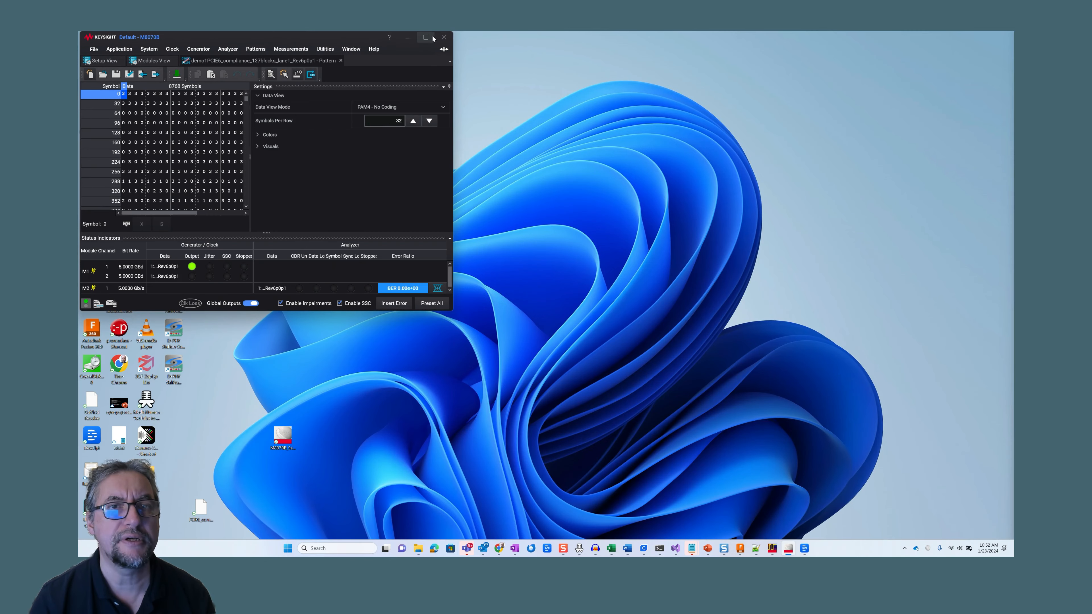
{"action": "left_click", "coordinate": [426, 37]}
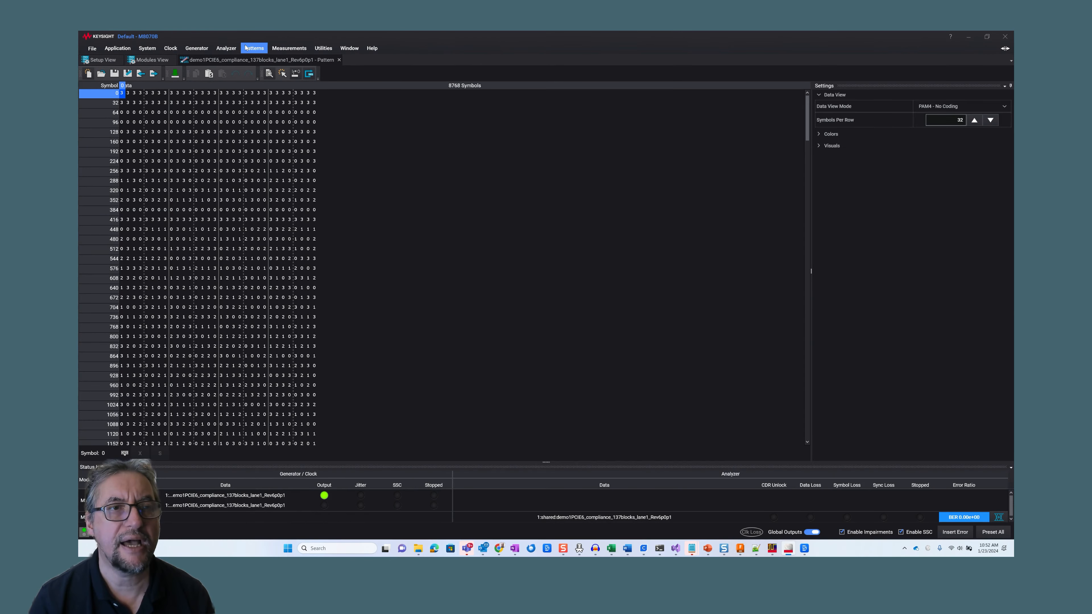
Open the Sequence Editor and check the pattern assigned to each individual location in the Select Pattern dialog
{"action": "left_click", "coordinate": [248, 49]}
{"action": "left_click", "coordinate": [284, 110]}
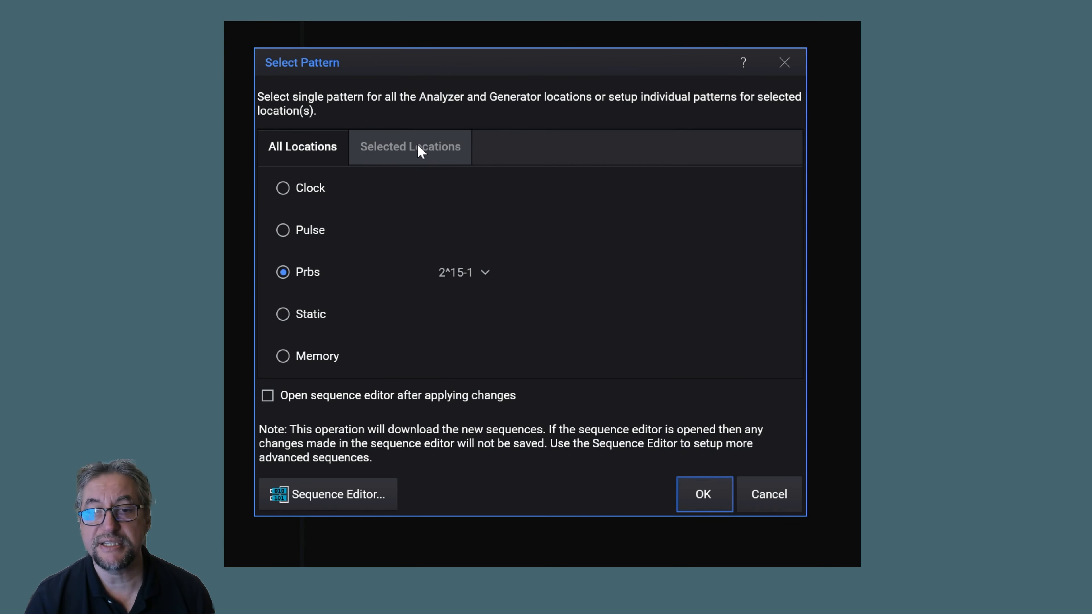
{"action": "left_click", "coordinate": [405, 147]}
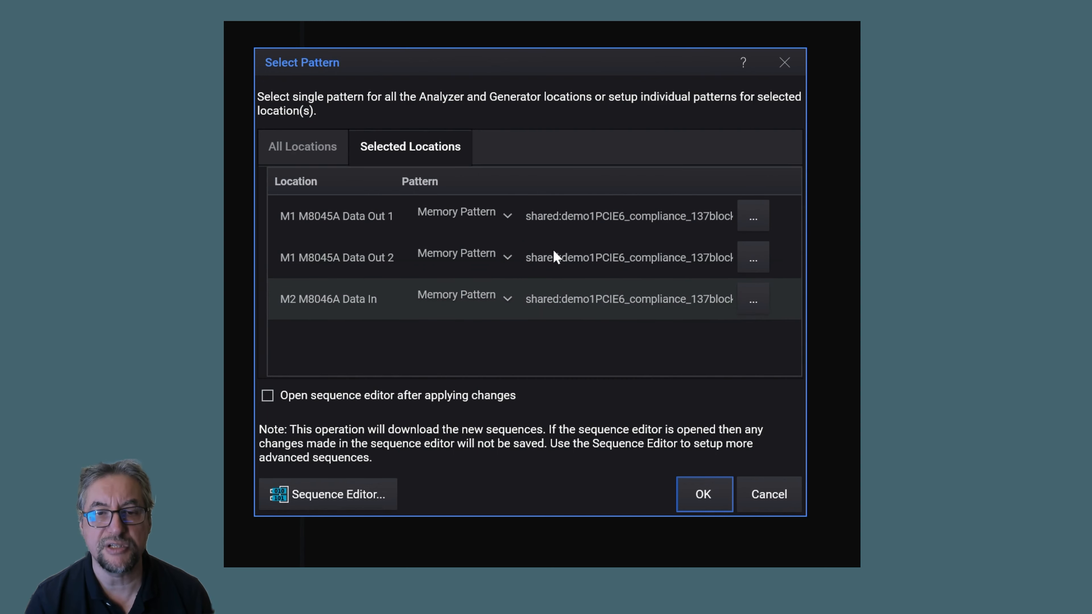
{"action": "left_click", "coordinate": [784, 62]}
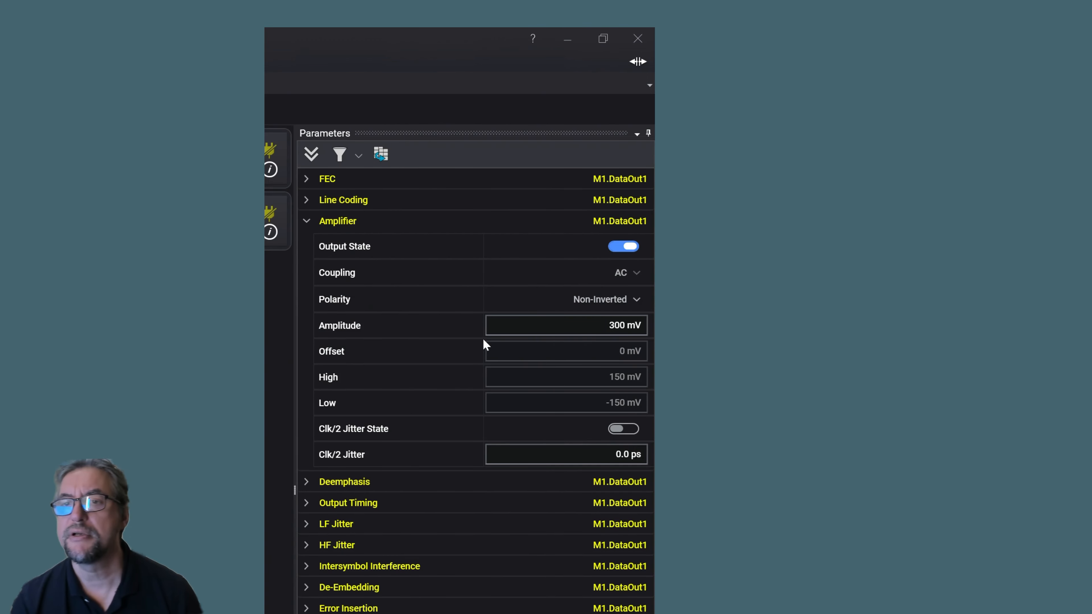
Examine the Line Coding and Amplifier parameters of M1 Data Out 1, including the available symbol mapping options
{"action": "left_click", "coordinate": [307, 221]}
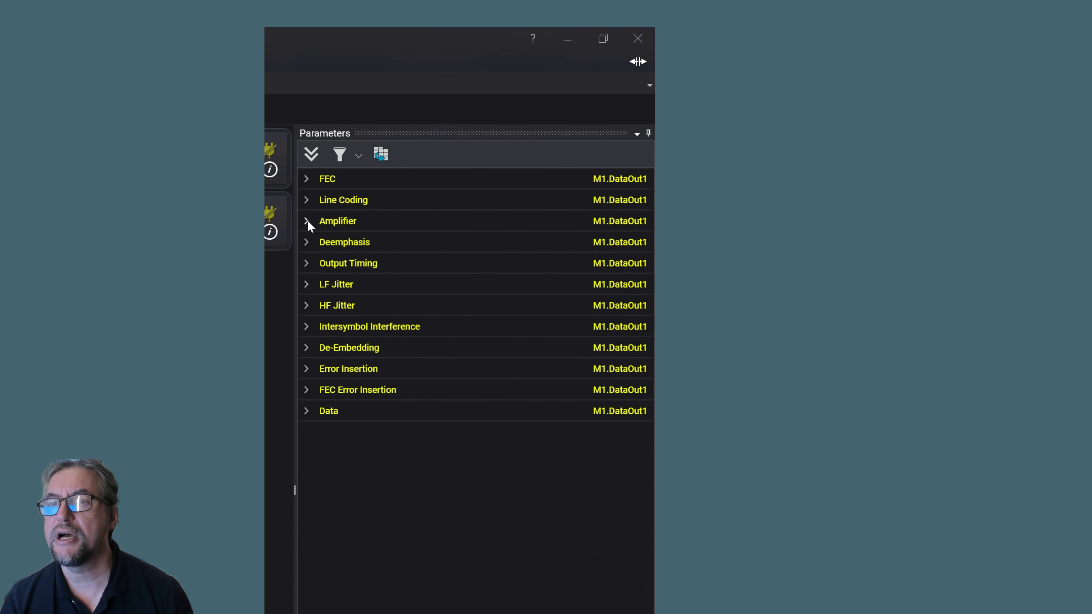
{"action": "left_click", "coordinate": [307, 200]}
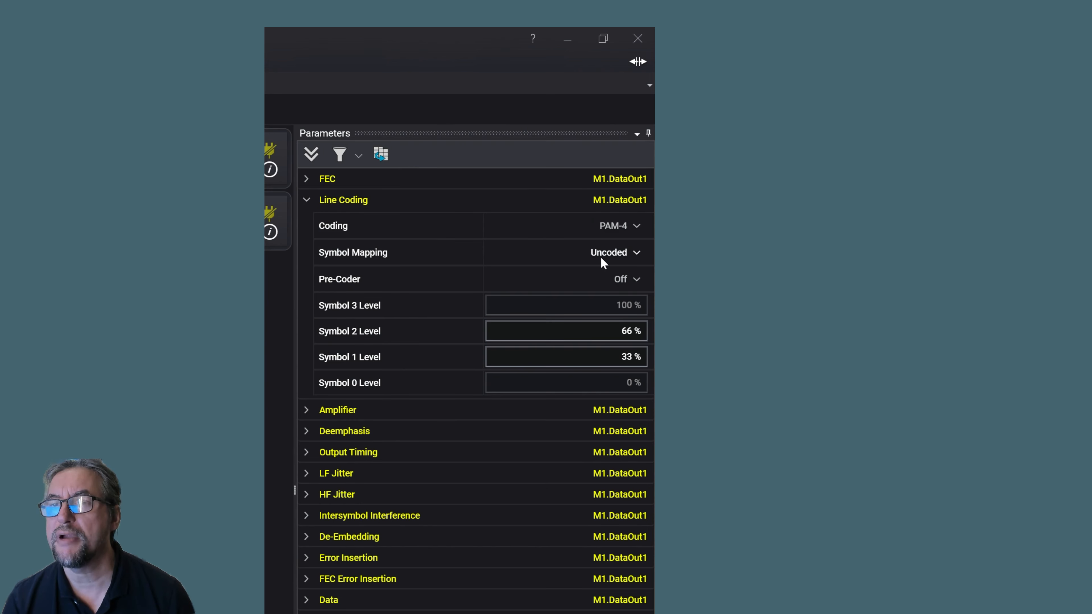
{"action": "left_click", "coordinate": [615, 252]}
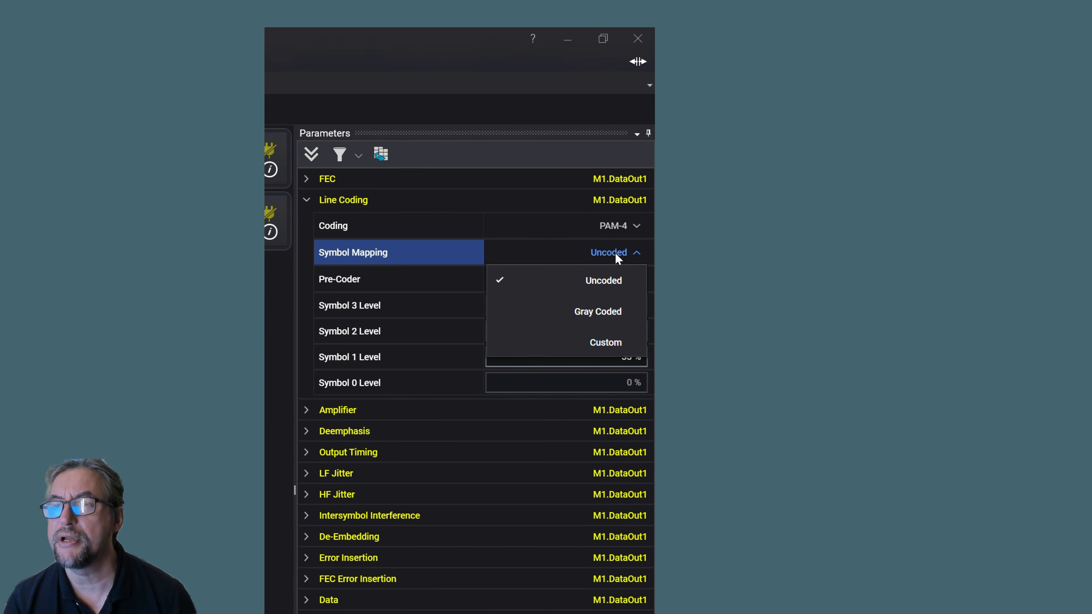
{"action": "left_click", "coordinate": [615, 253]}
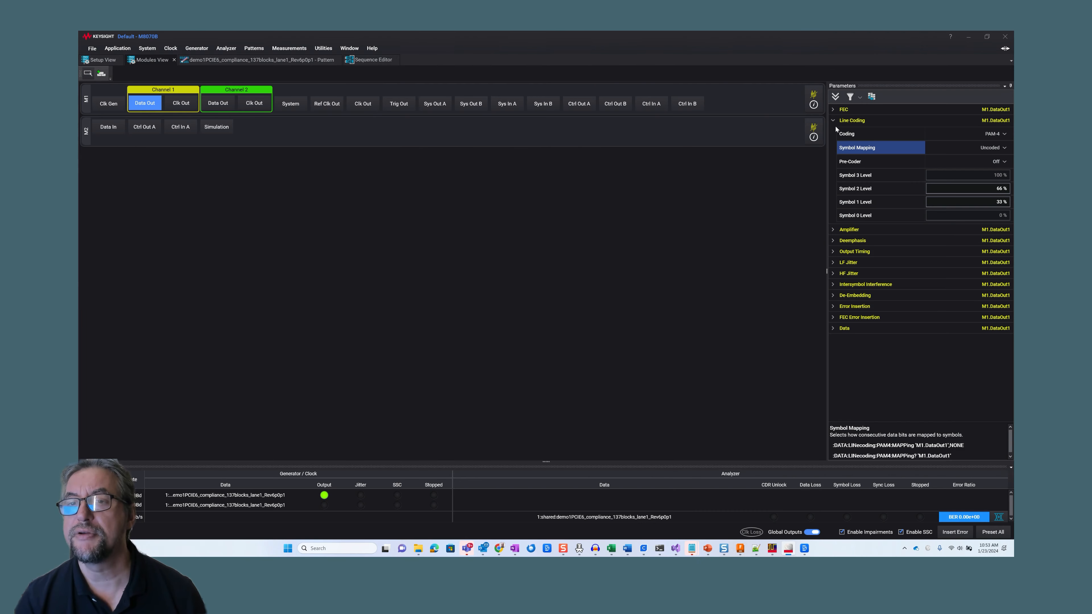
{"action": "left_click", "coordinate": [833, 121]}
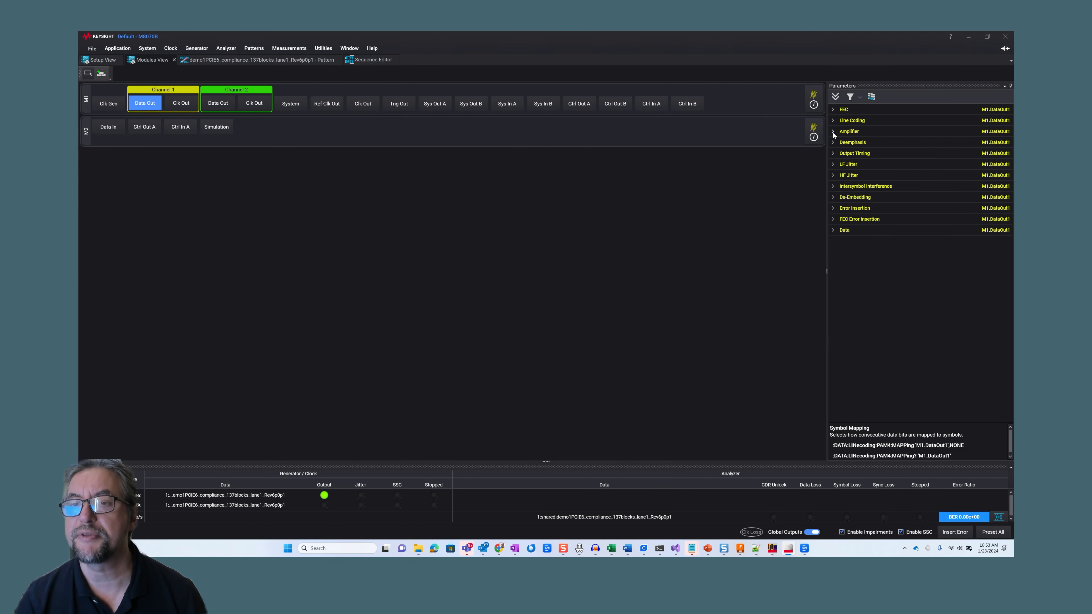
{"action": "left_click", "coordinate": [833, 131]}
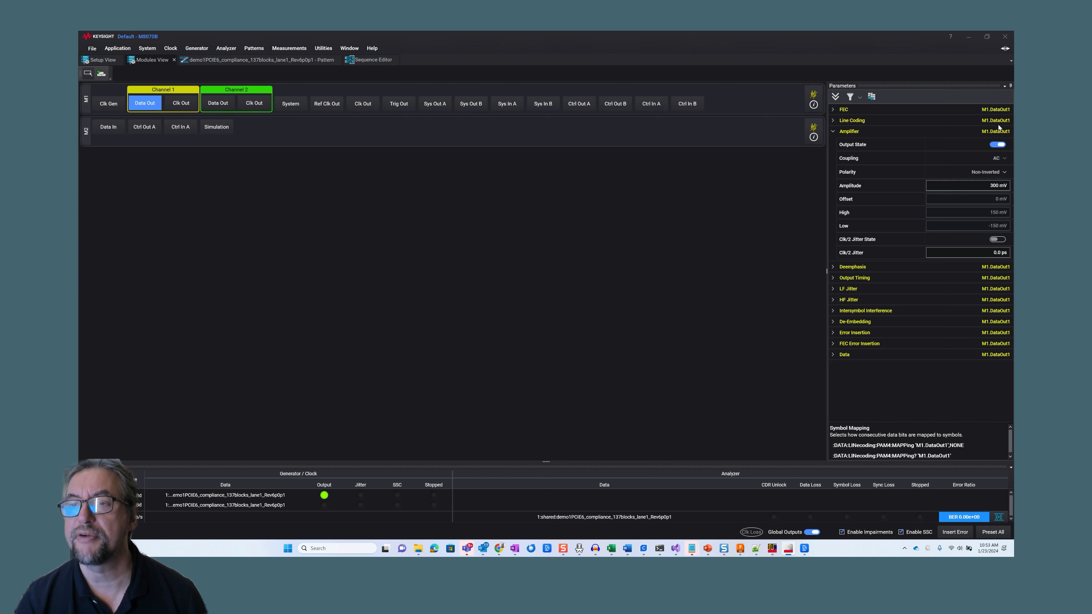
{"action": "left_click", "coordinate": [833, 132]}
Set the line coding of the M2 Data In analyzer input to PAM-4
{"action": "left_click", "coordinate": [100, 128]}
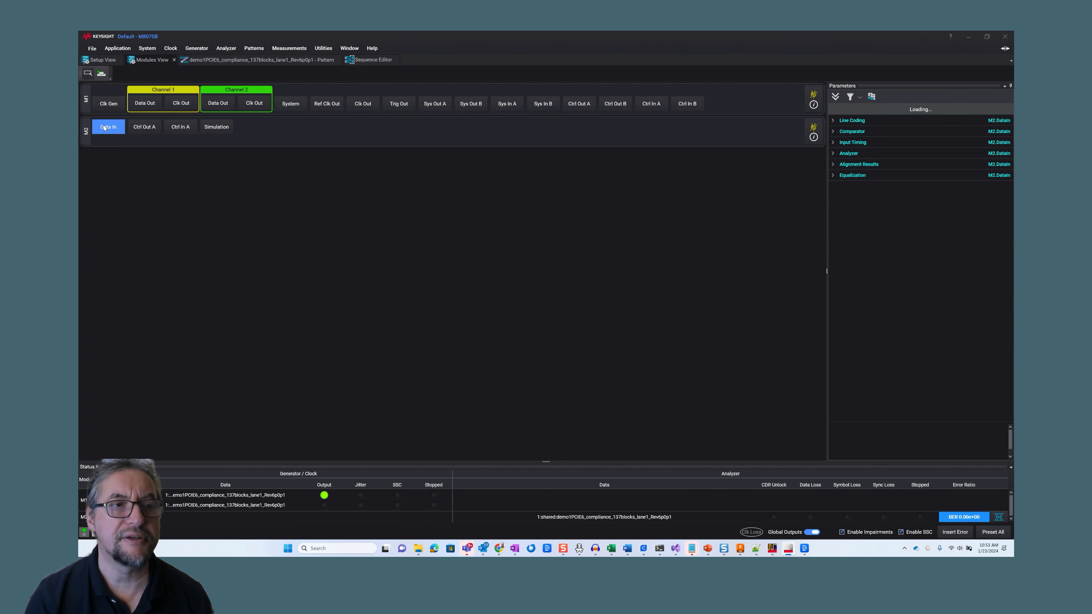
{"action": "left_click", "coordinate": [833, 120]}
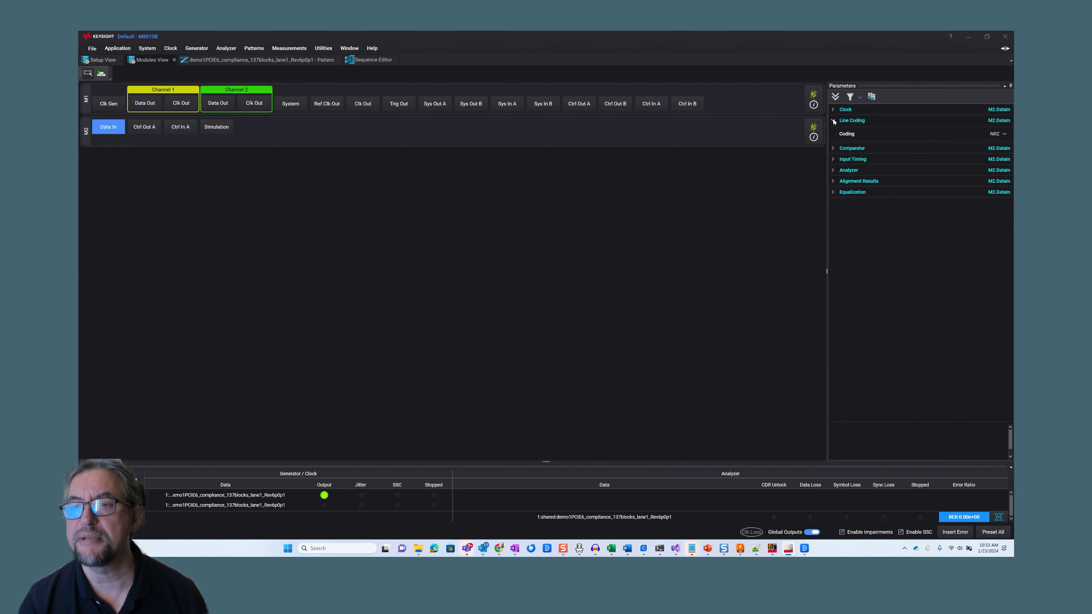
{"action": "left_click", "coordinate": [1002, 135]}
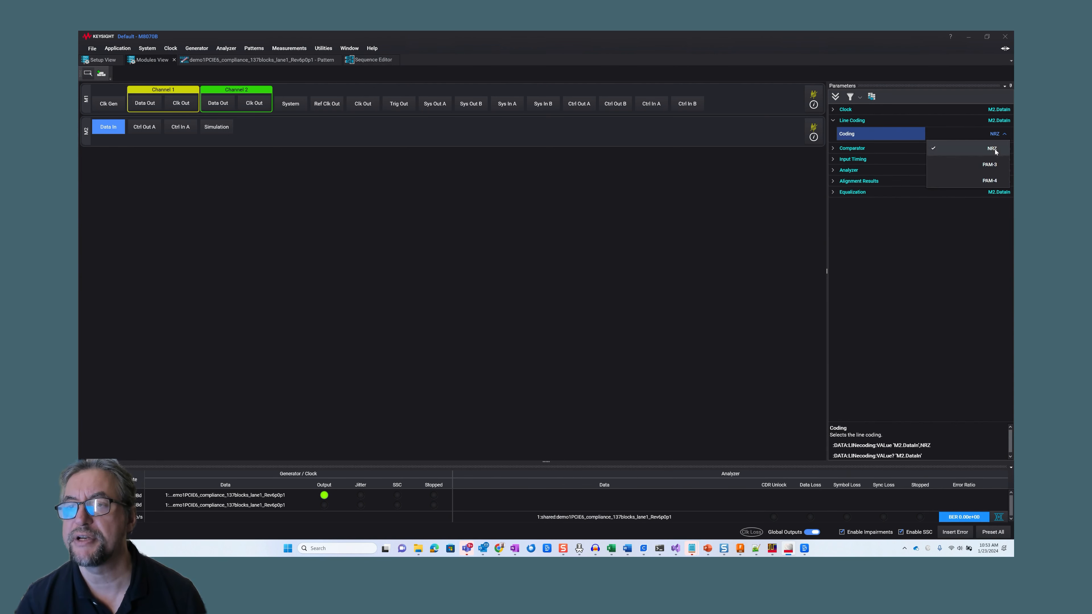
{"action": "left_click", "coordinate": [988, 181]}
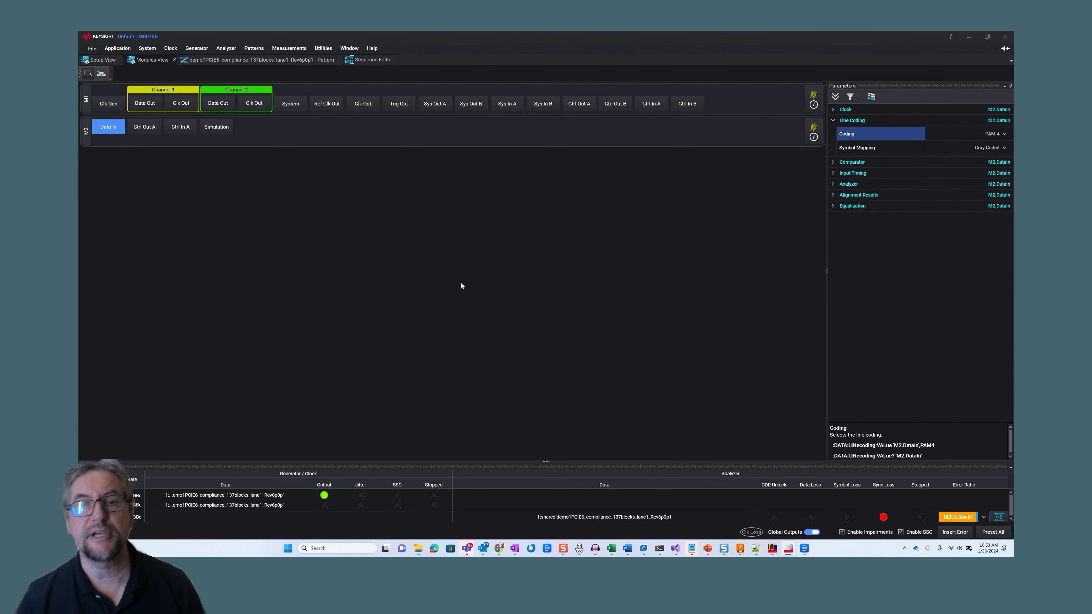